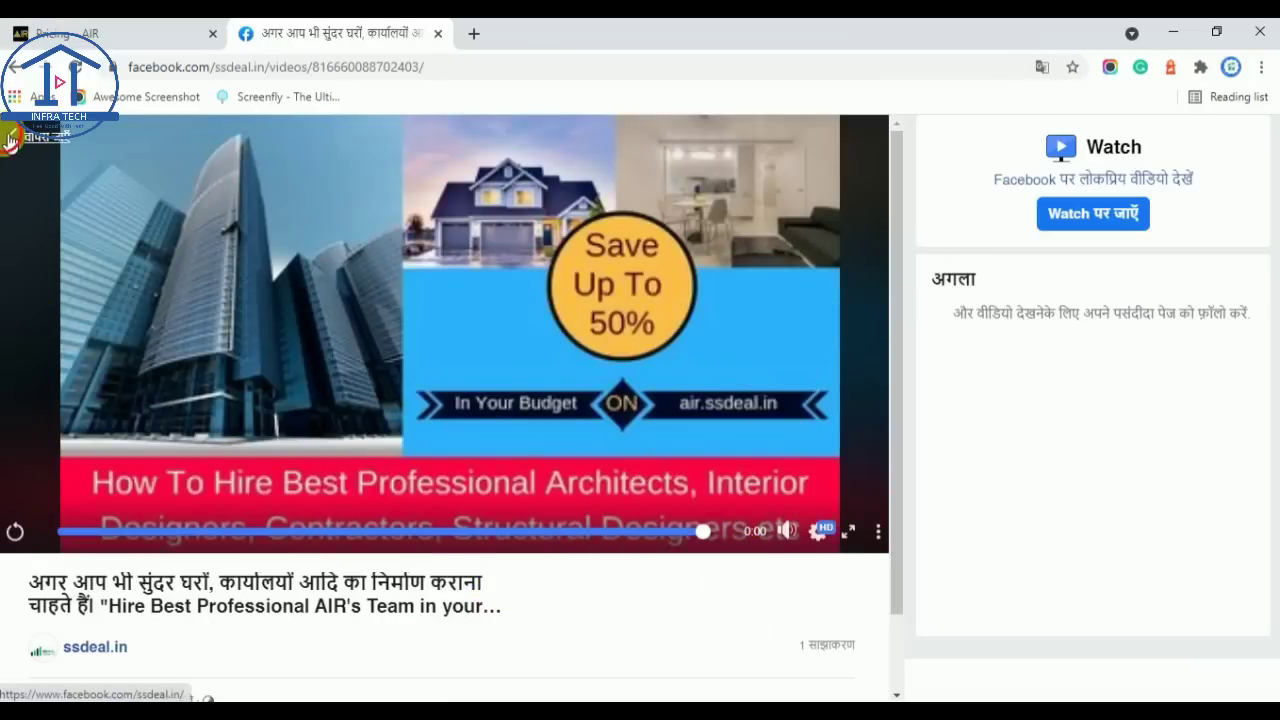
Step: Return from the video to the ssdeal.in Facebook page and look through its videos, photos and older posts
click(10, 135)
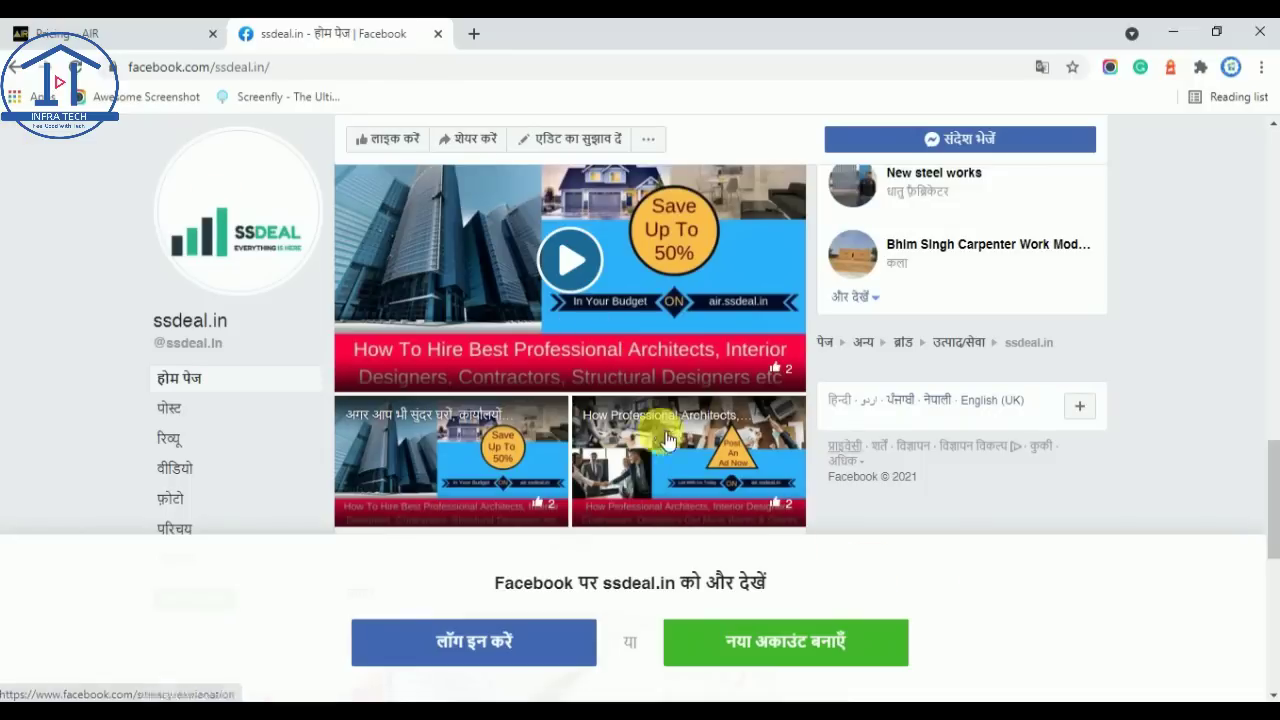
scroll(376, 345, down, 3)
scroll(572, 338, down, 2)
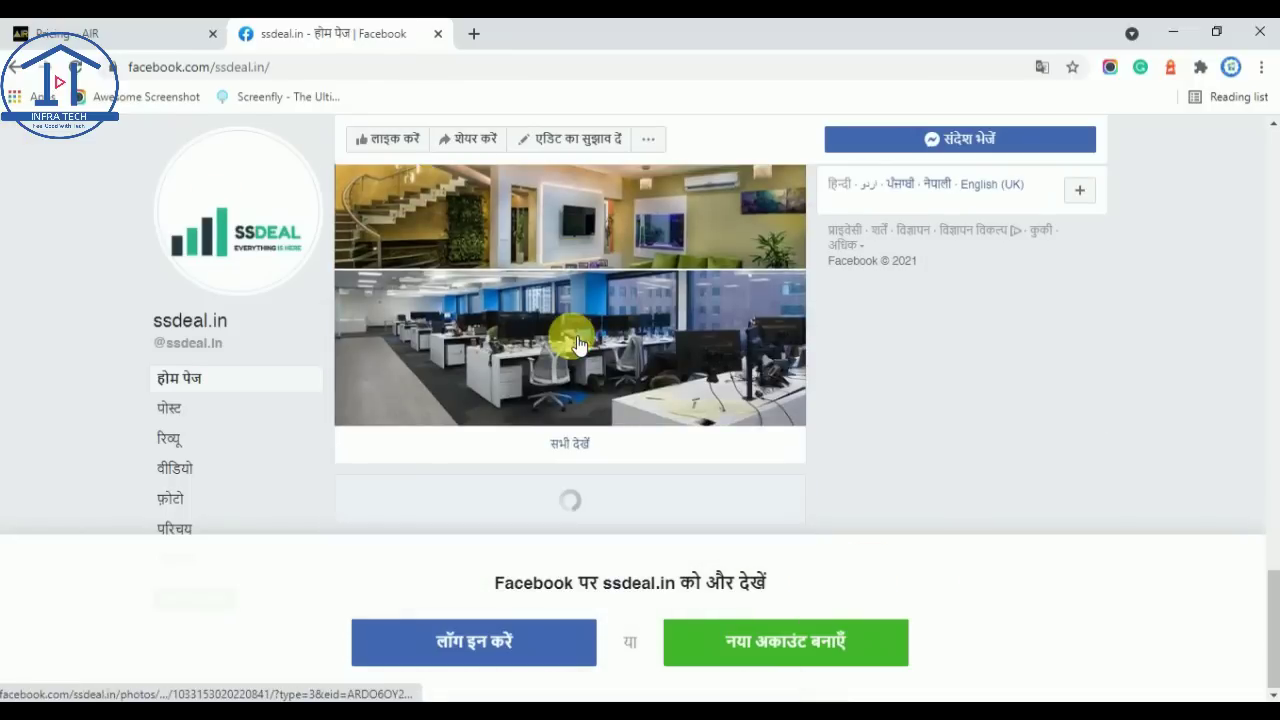
scroll(593, 368, down, 4)
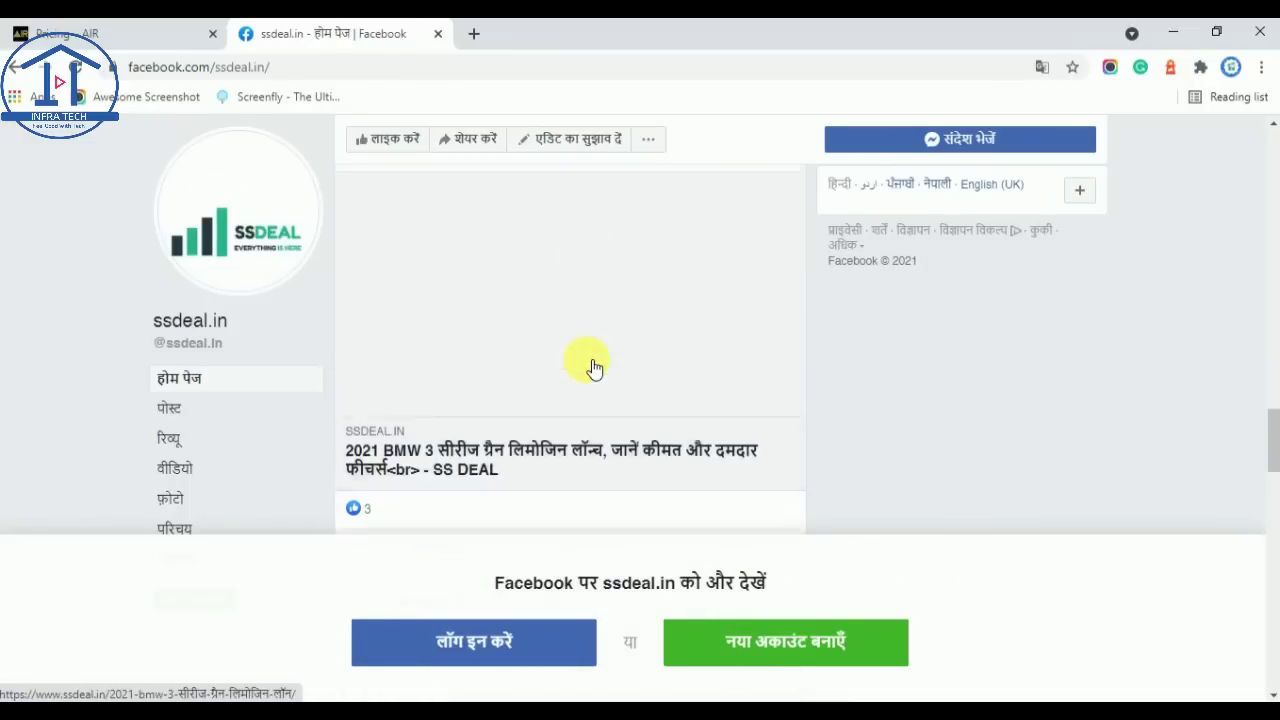
scroll(624, 410, down, 5)
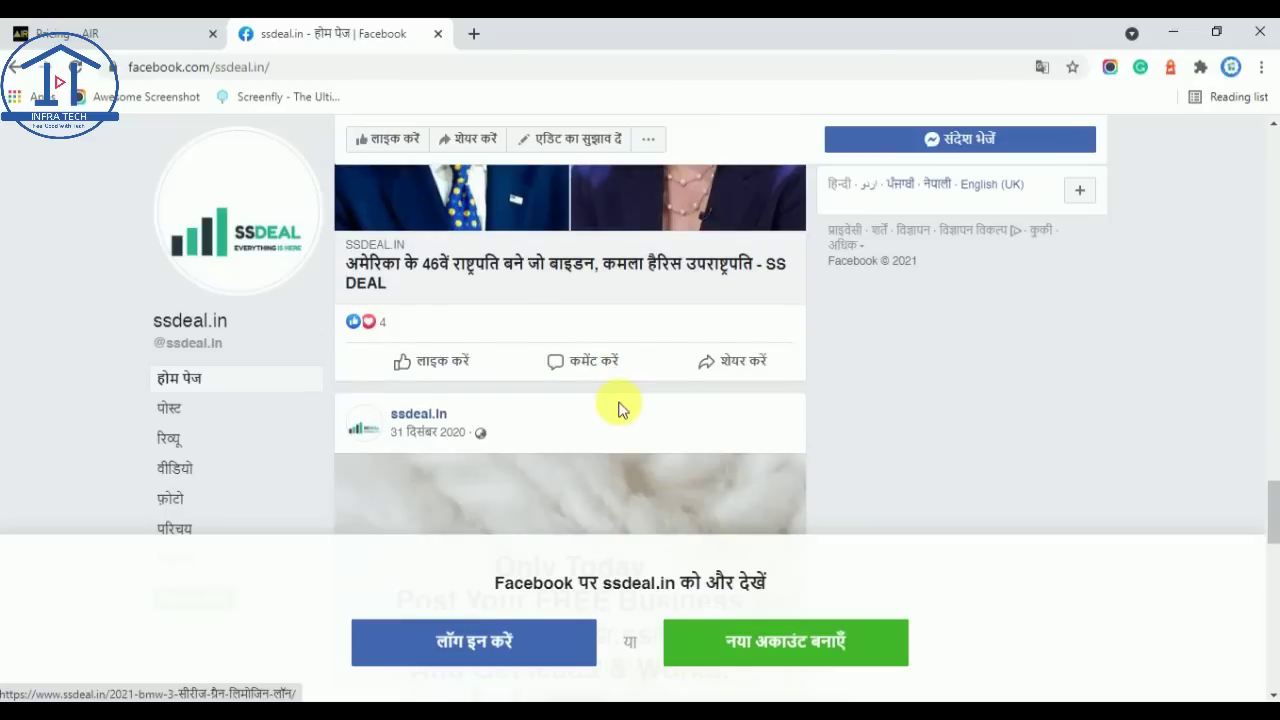
scroll(618, 408, down, 9)
scroll(618, 405, down, 3)
scroll(626, 410, down, 3)
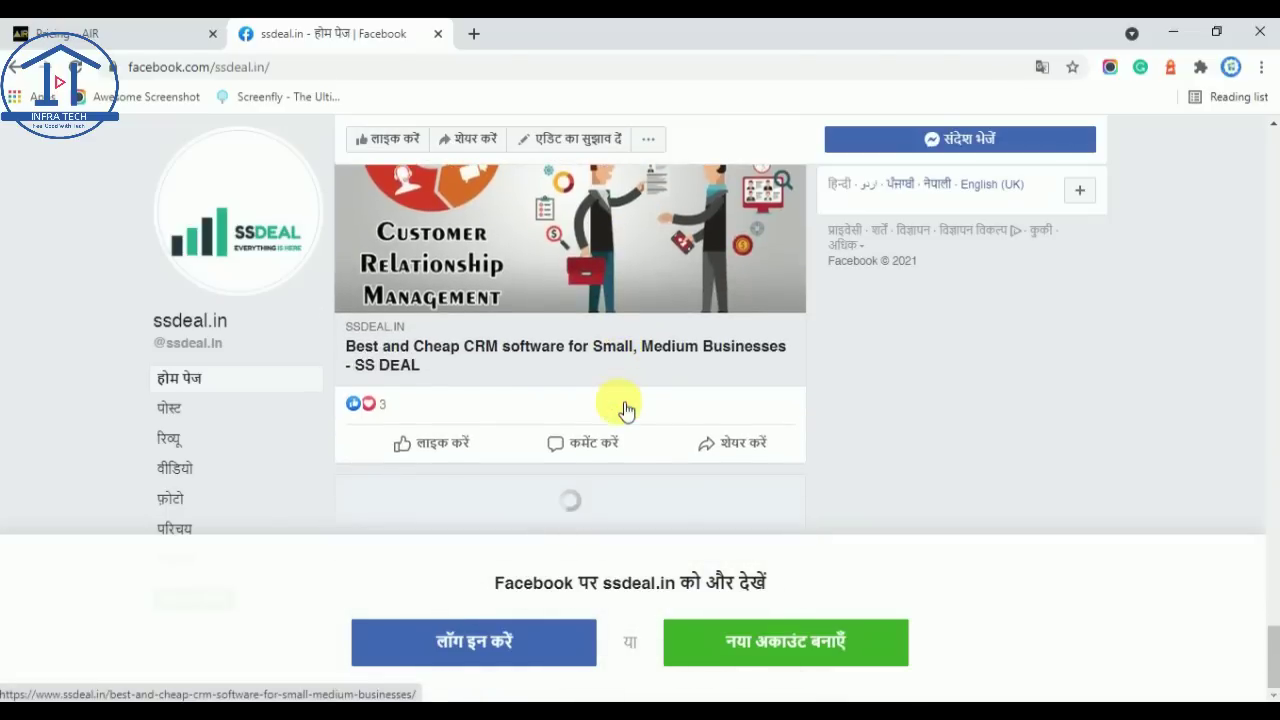
scroll(706, 317, down, 5)
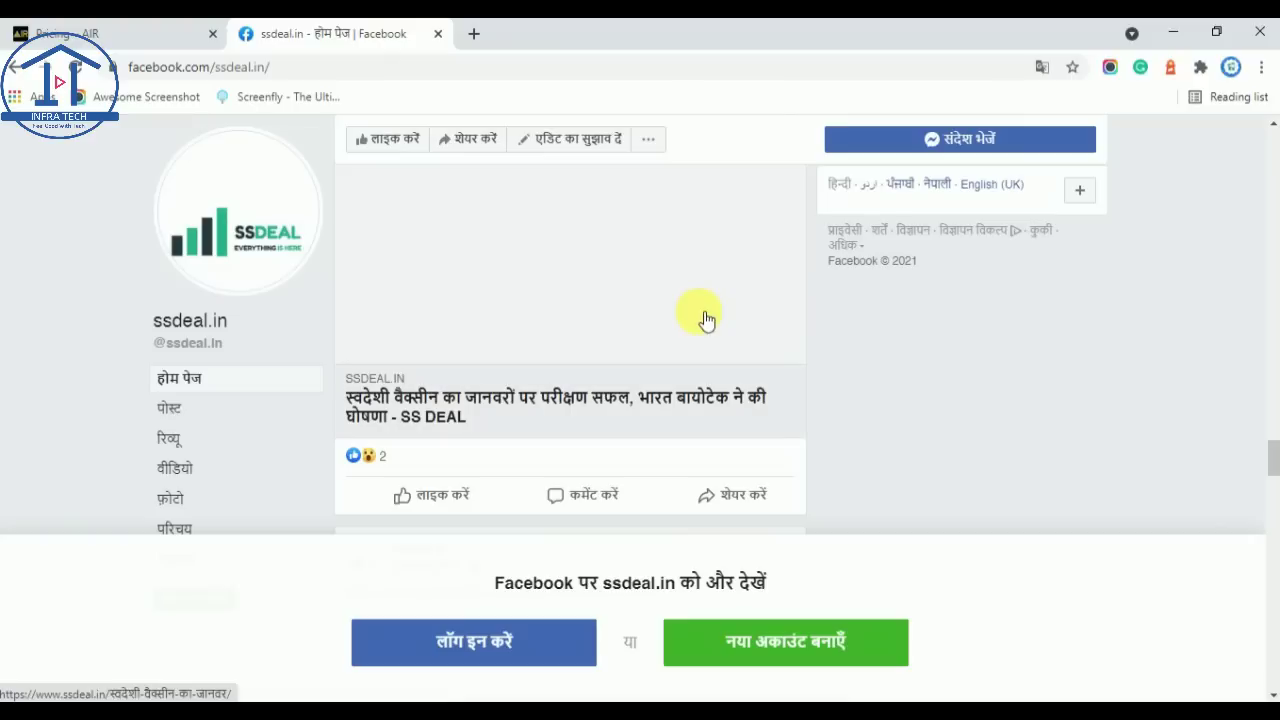
scroll(671, 420, down, 5)
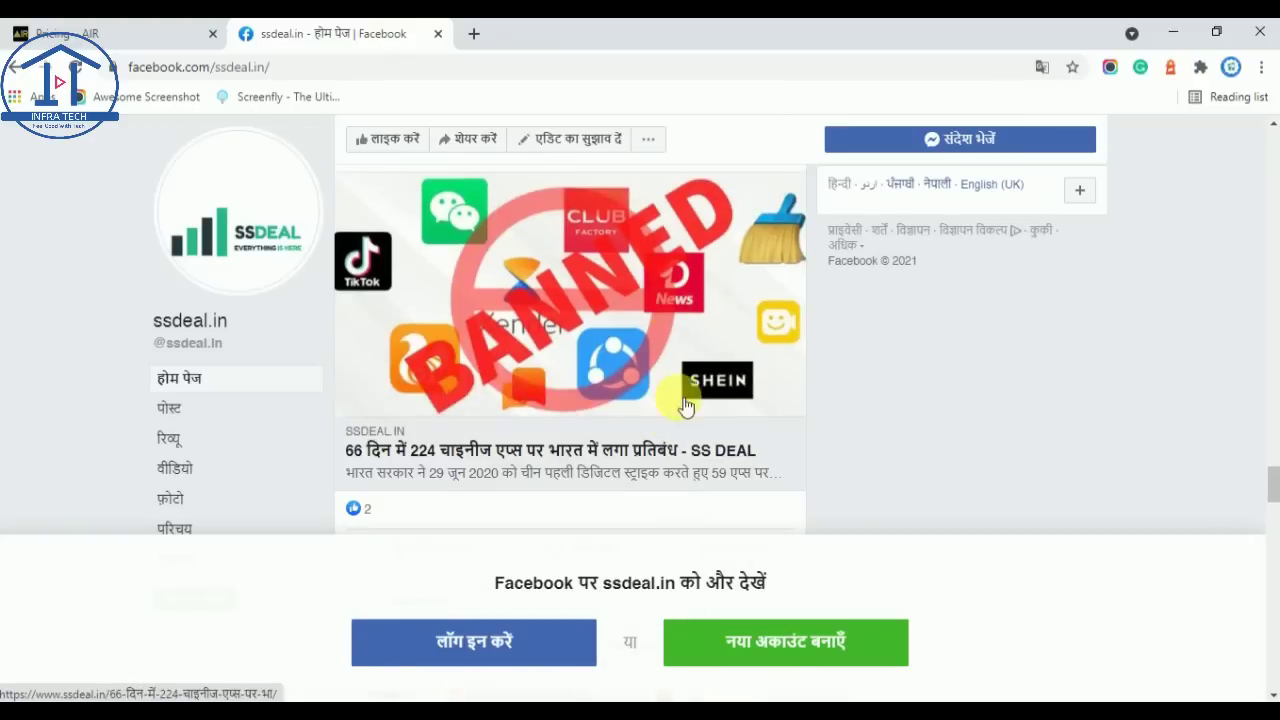
scroll(660, 400, down, 8)
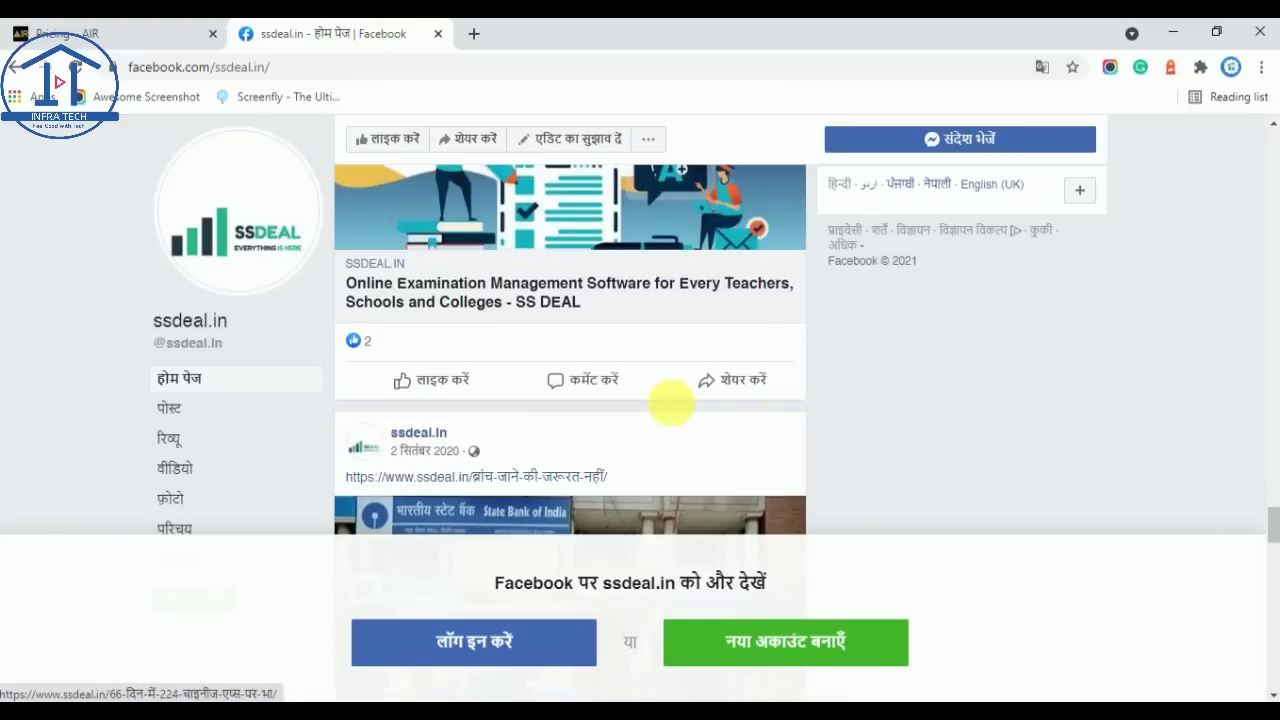
scroll(671, 402, down, 10)
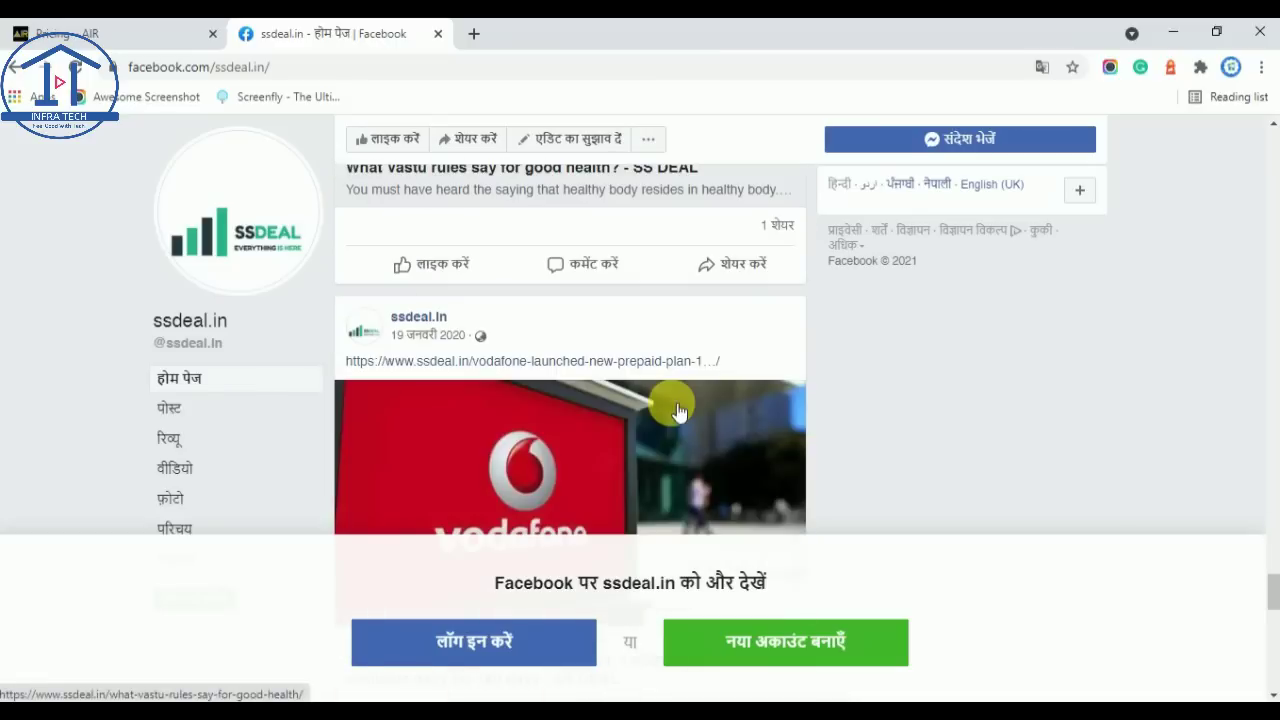
scroll(678, 410, up, 15)
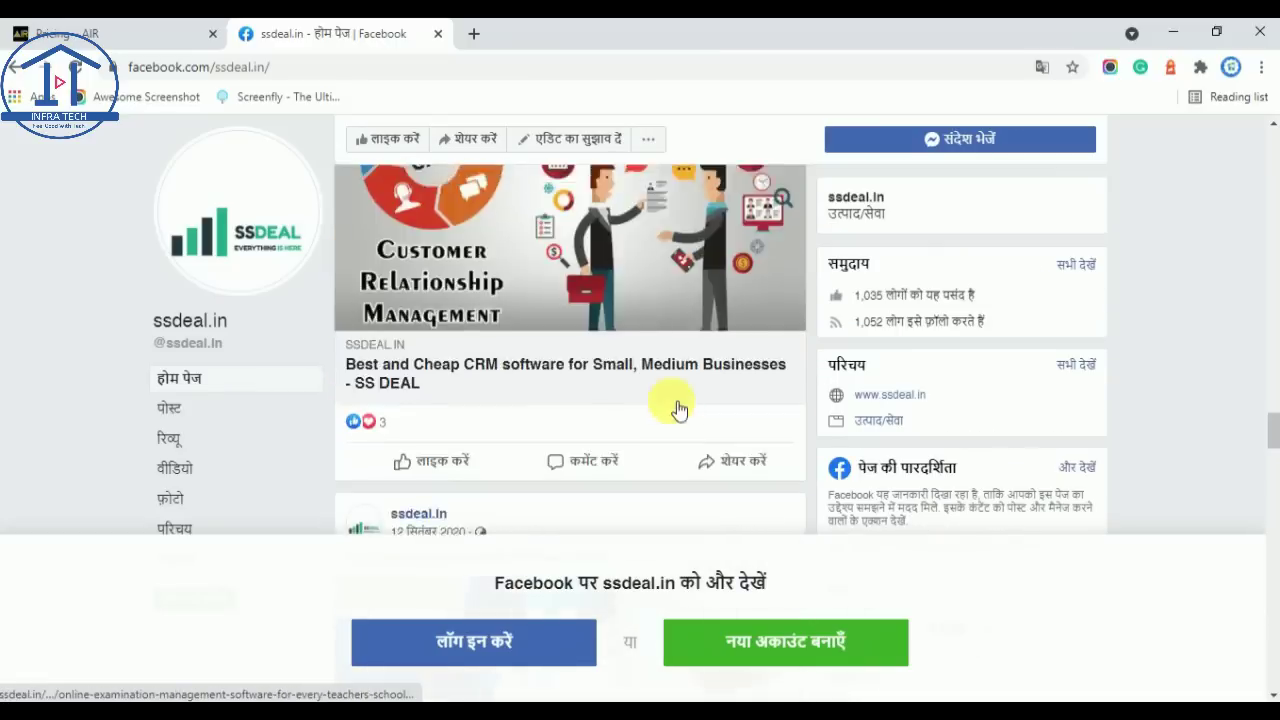
scroll(668, 408, up, 6)
scroll(657, 400, down, 5)
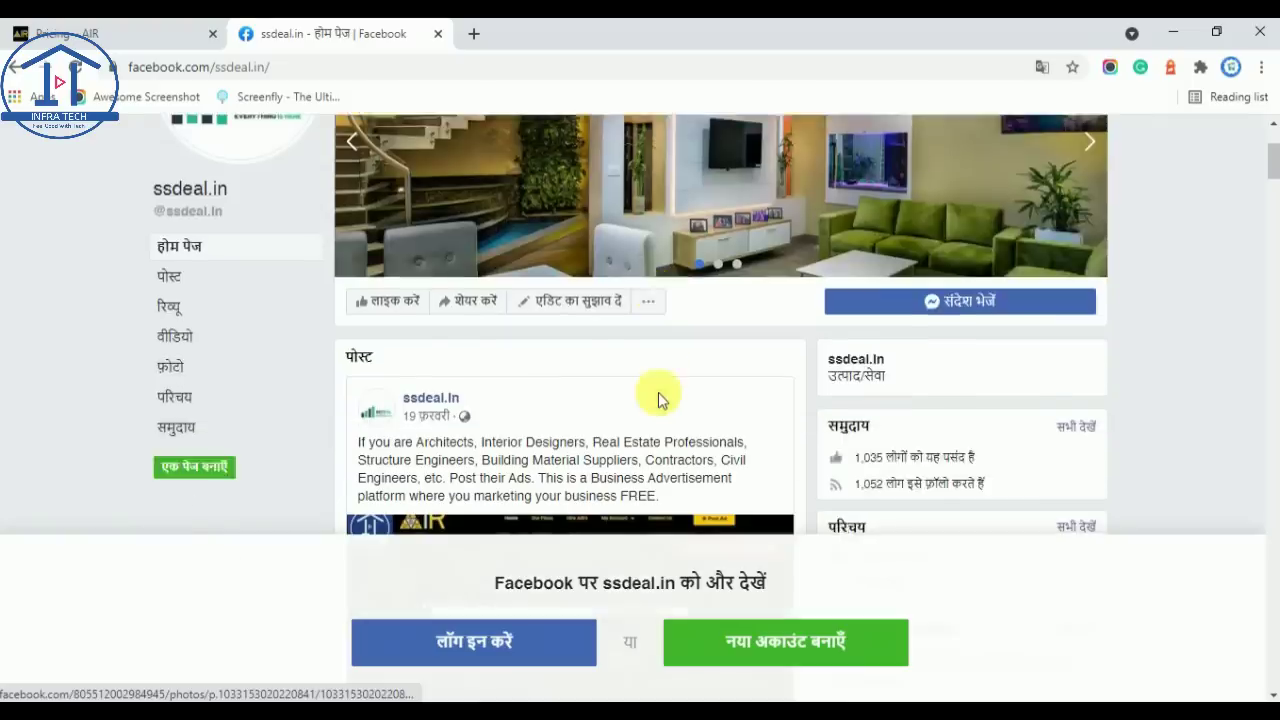
scroll(617, 386, up, 5)
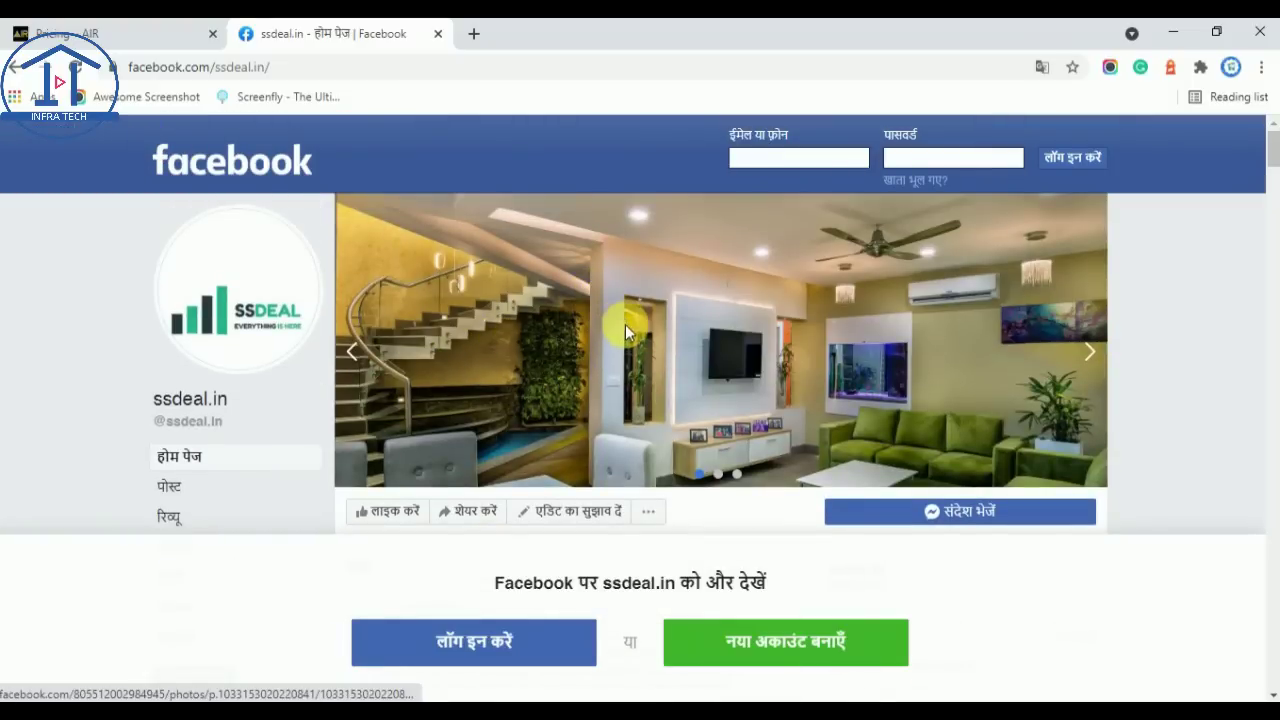
scroll(660, 419, down, 5)
scroll(664, 429, up, 5)
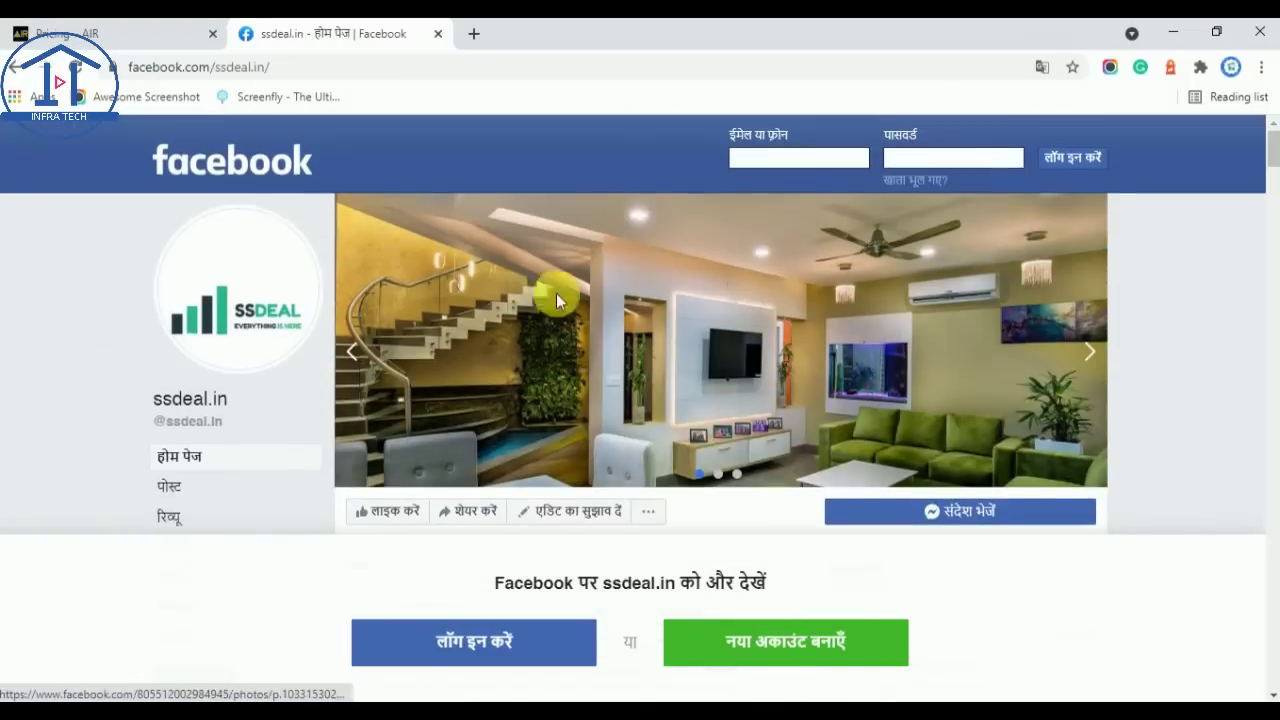
Step: Switch to the AIR pricing page and review the Silver, Gold and Diamond plans
click(40, 28)
scroll(462, 406, up, 10)
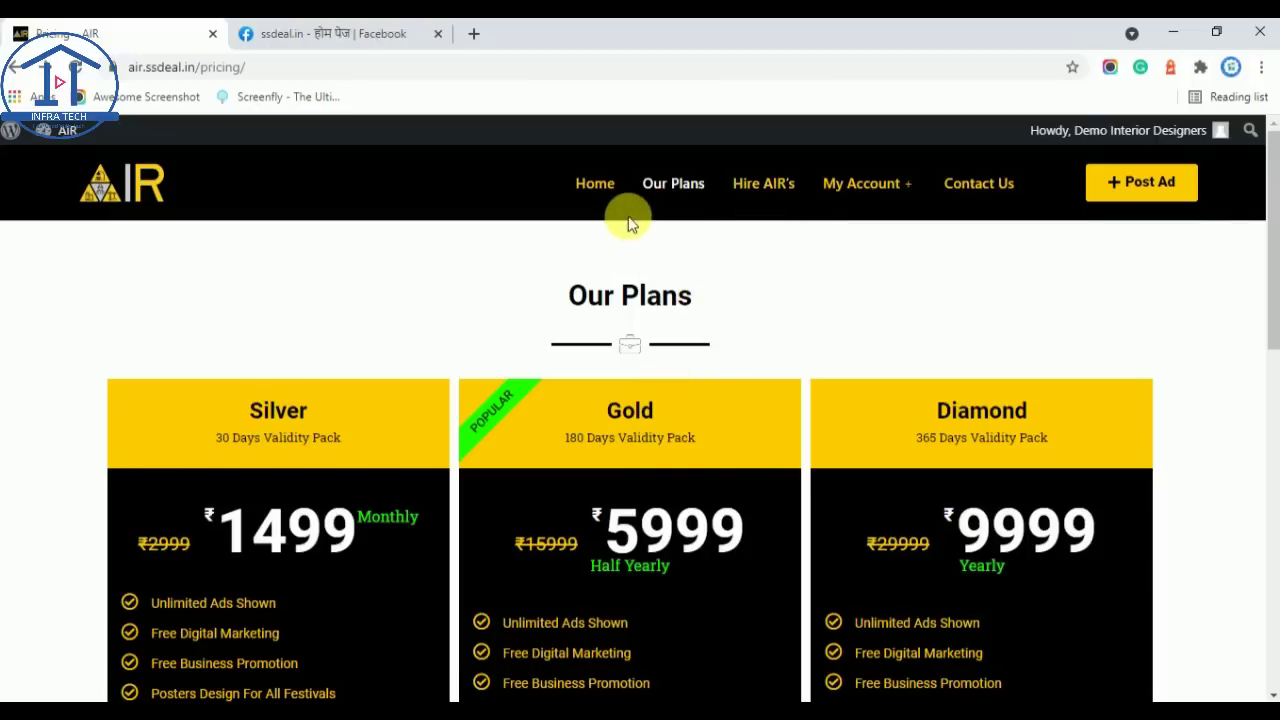
scroll(812, 450, down, 1)
scroll(813, 443, down, 4)
scroll(813, 441, up, 4)
Step: Open the profile editing page of the logged-in account
mouse_move(843, 200)
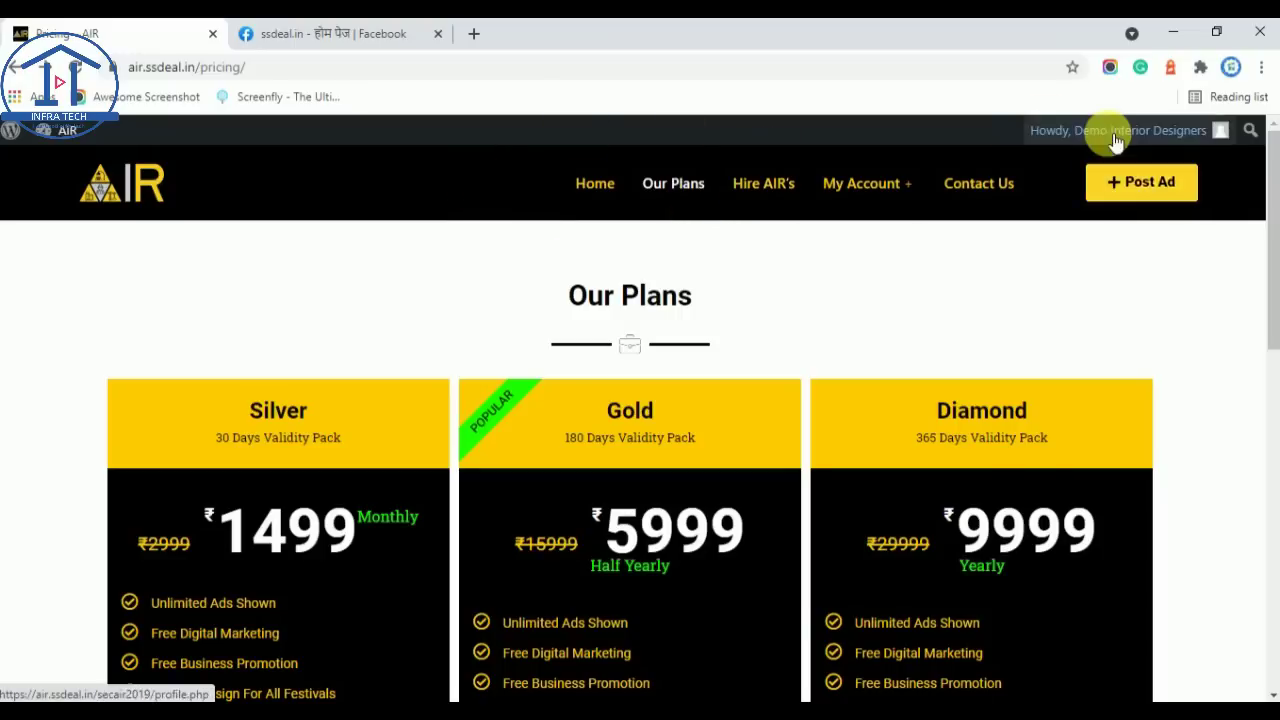
mouse_move(1115, 140)
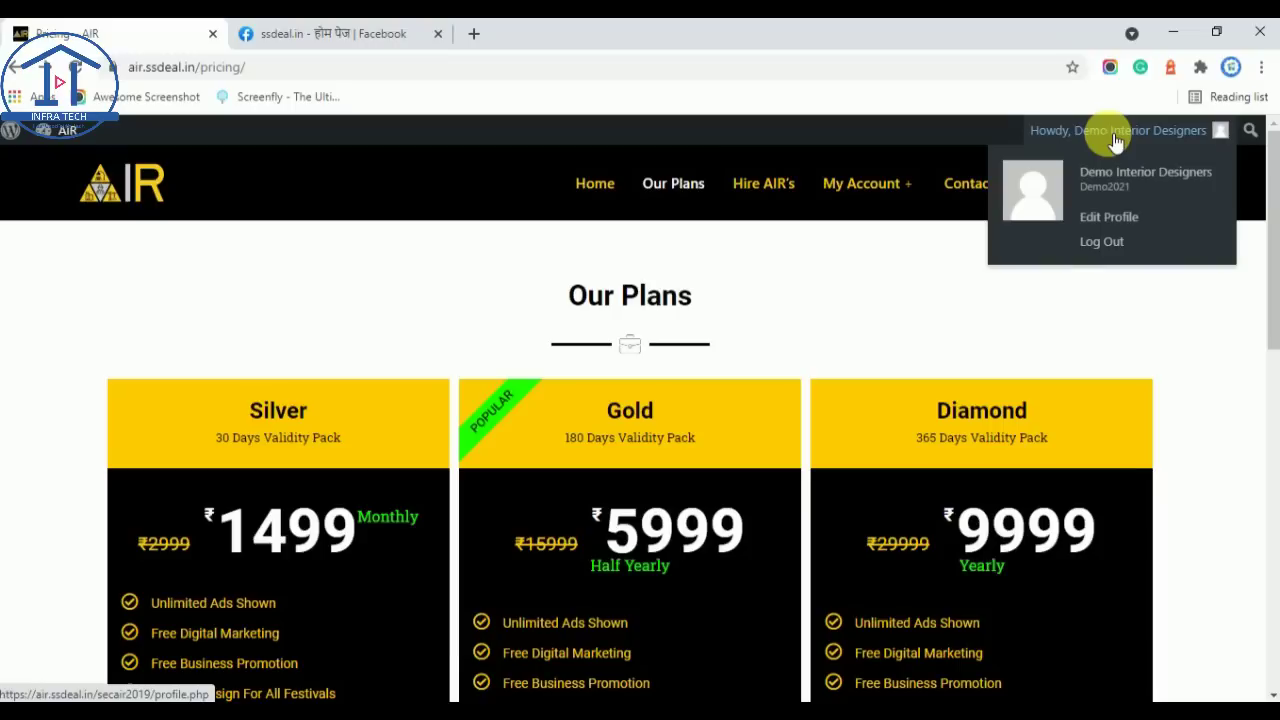
click(1120, 222)
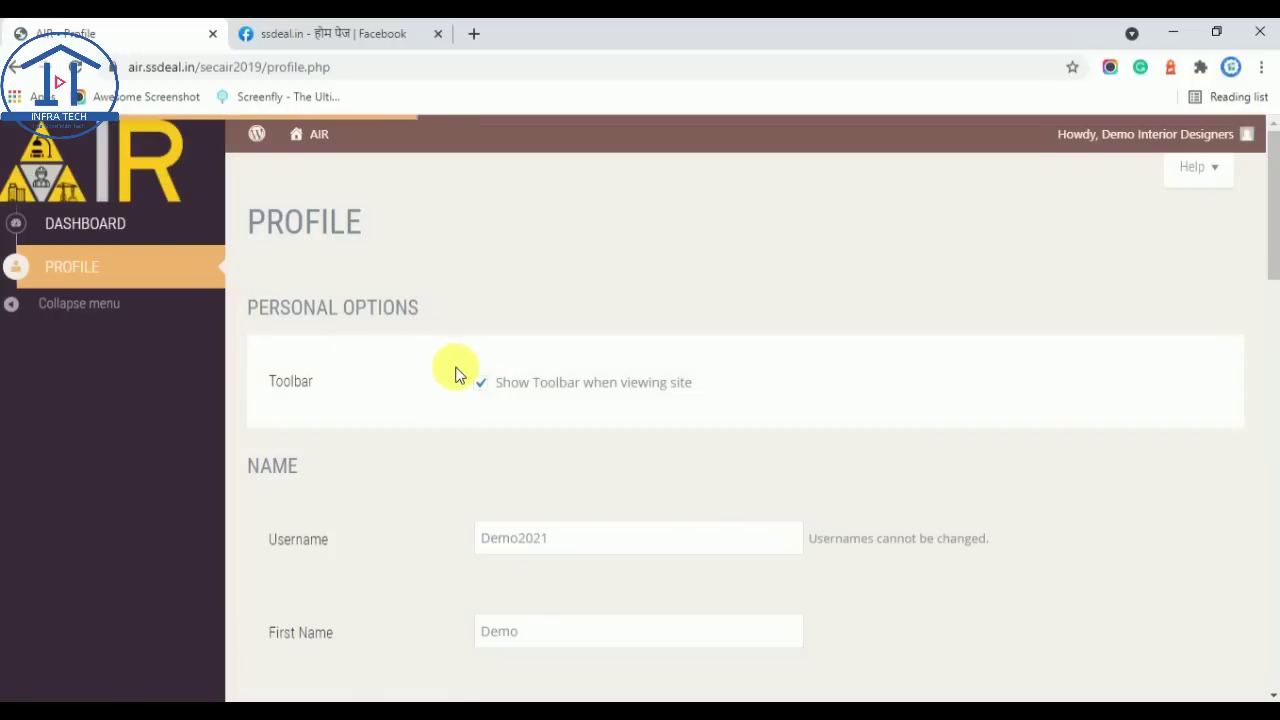
Step: Examine the profile's toolbar option and the username, first name, last name and nickname fields
scroll(454, 371, down, 1)
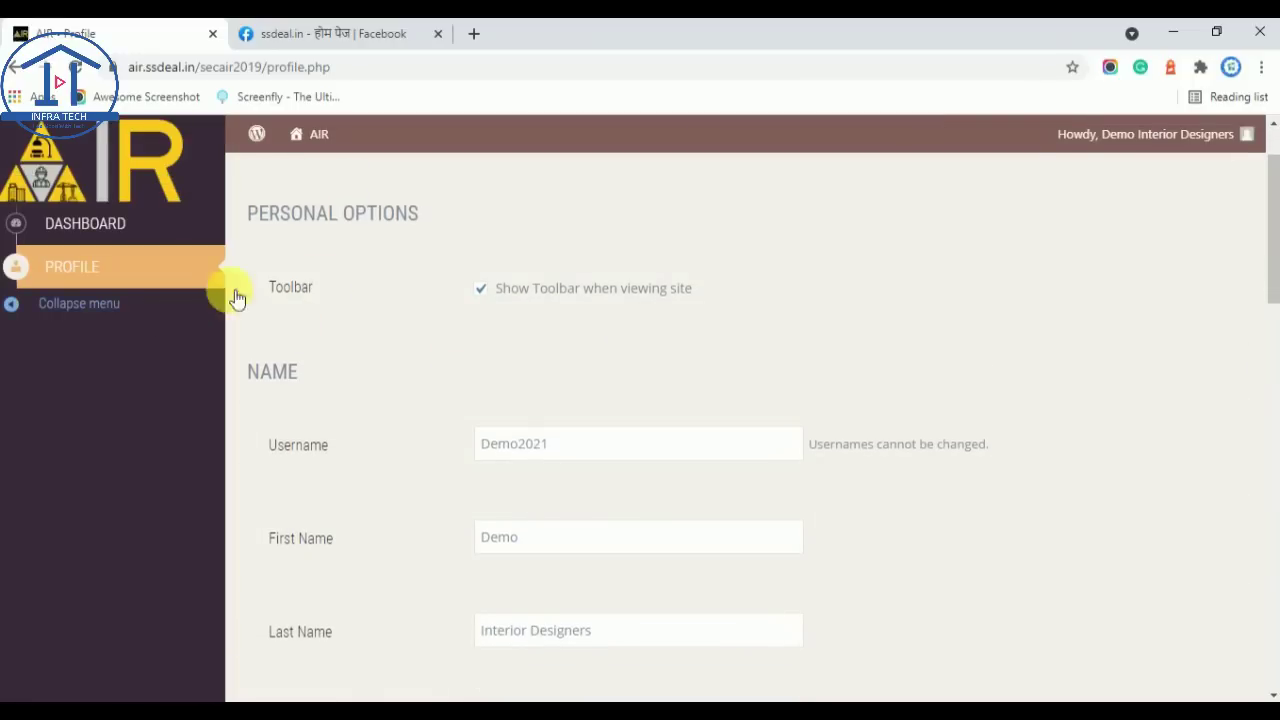
scroll(714, 309, down, 2)
scroll(714, 309, up, 1)
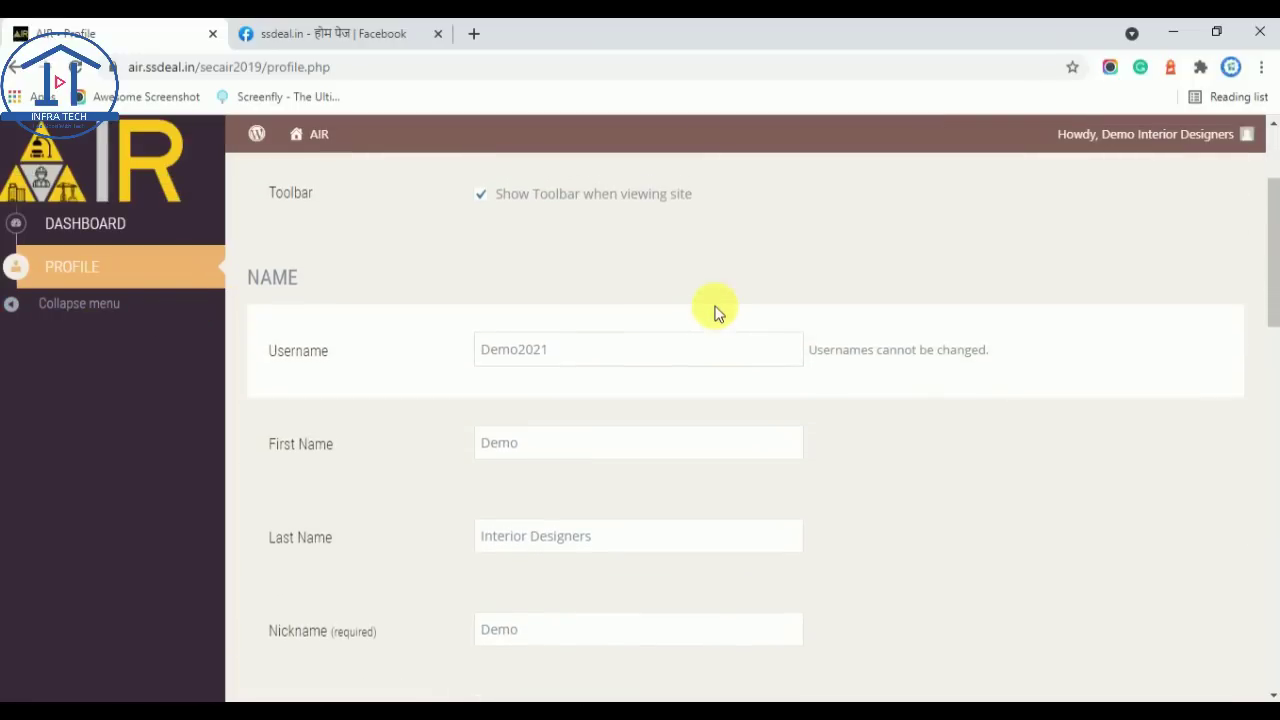
scroll(714, 311, up, 1)
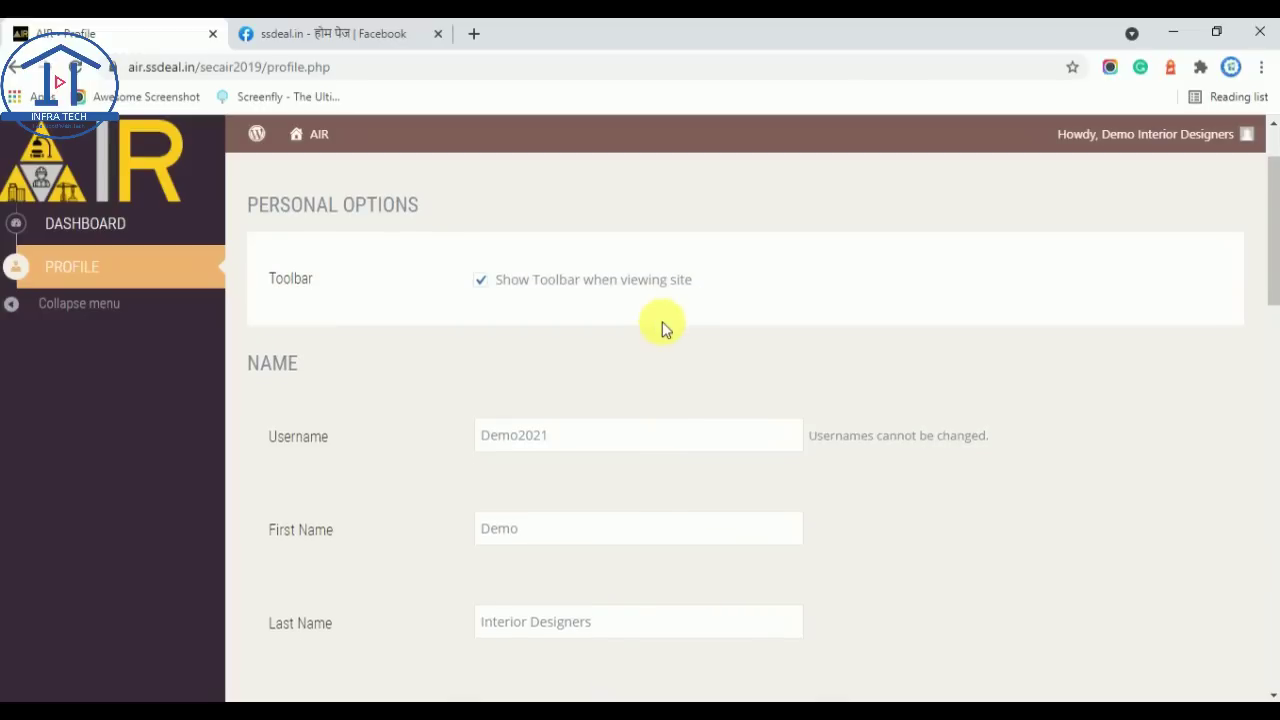
scroll(663, 324, down, 1)
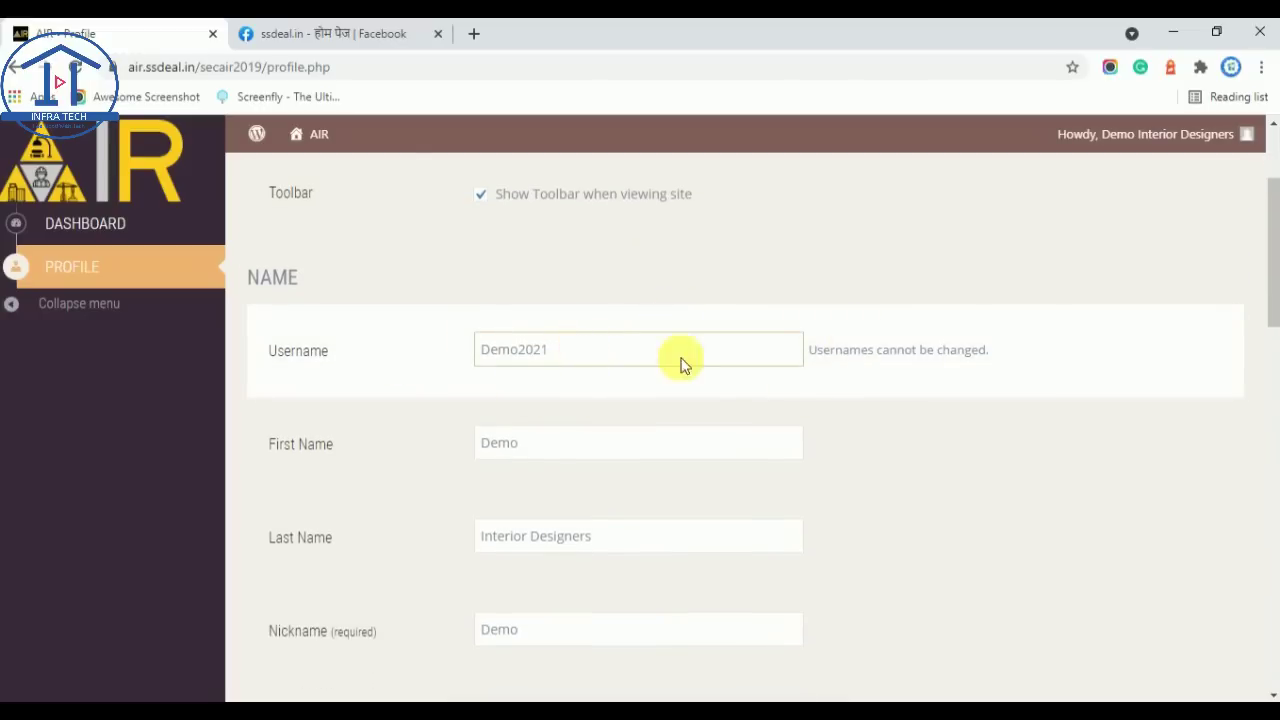
scroll(676, 368, down, 1)
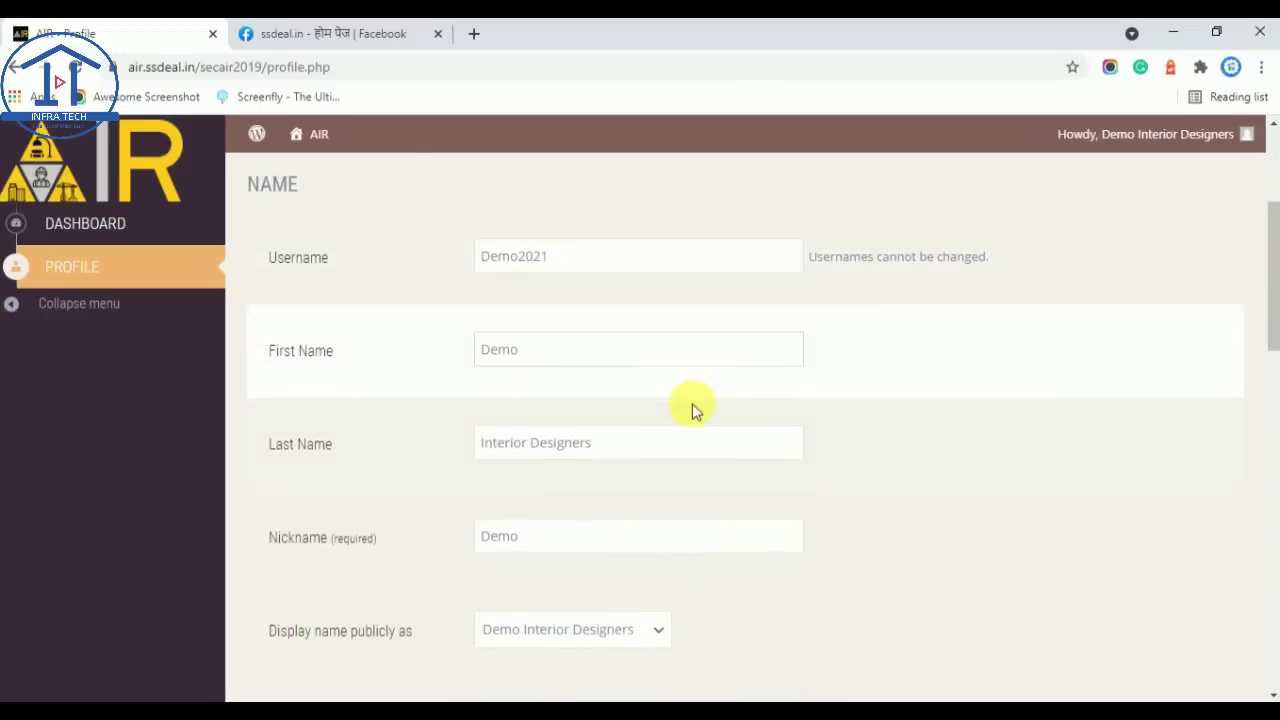
click(557, 362)
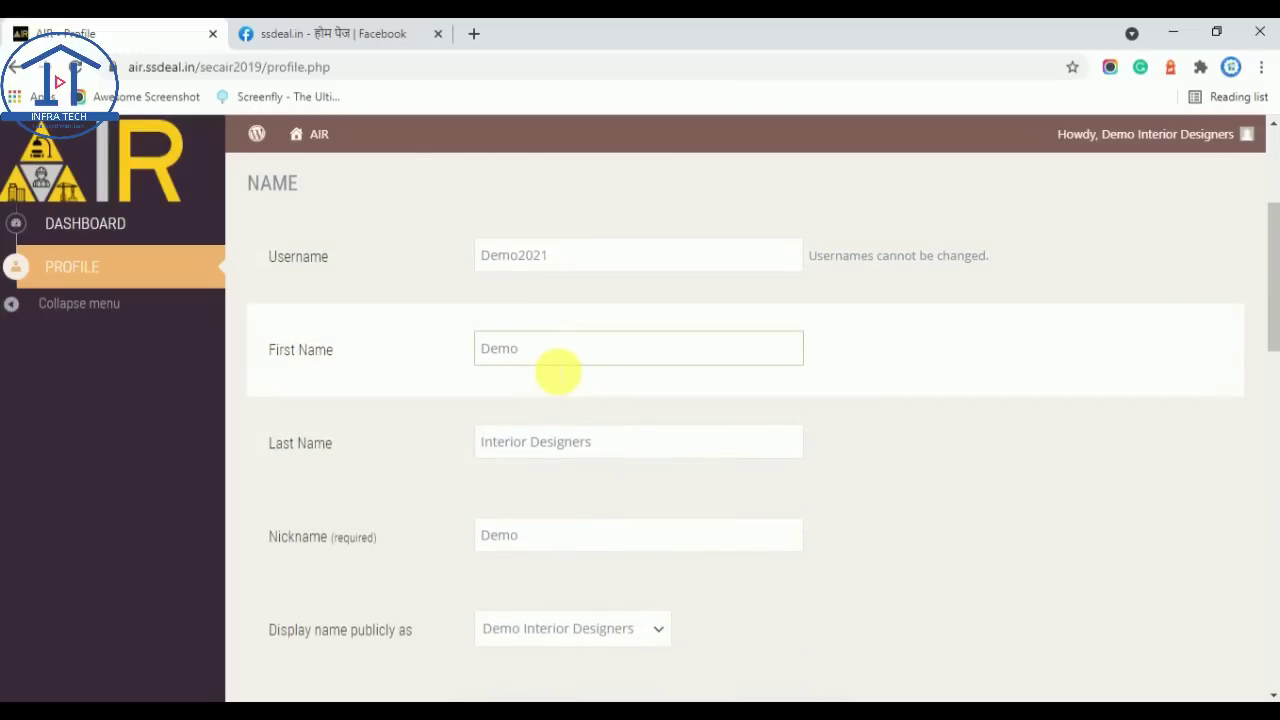
scroll(557, 371, down, 1)
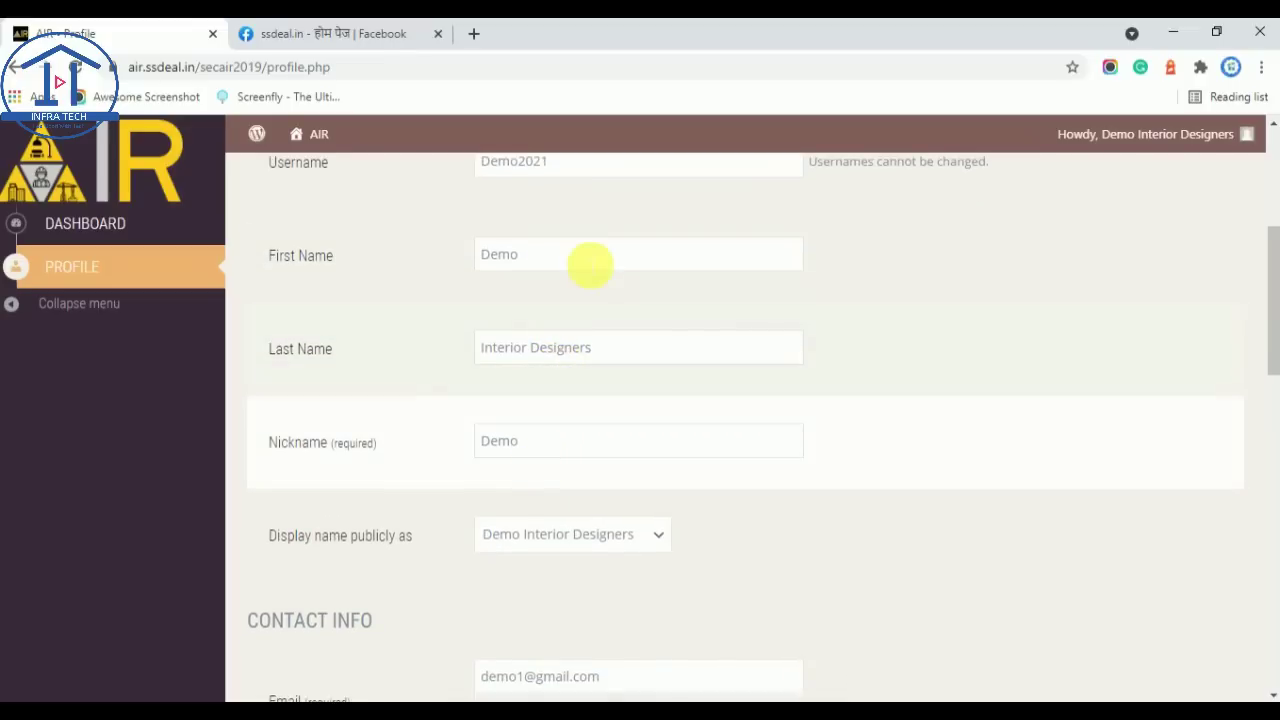
scroll(585, 330, up, 2)
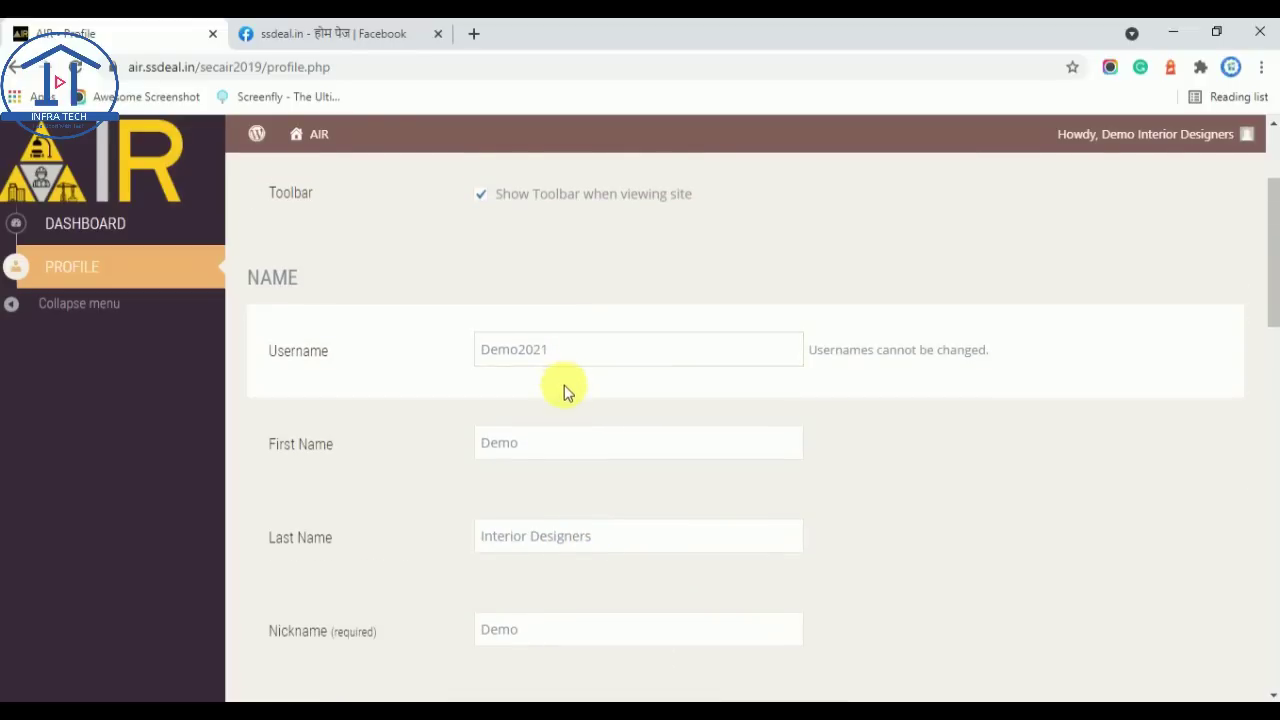
scroll(563, 391, down, 1)
click(569, 349)
click(619, 452)
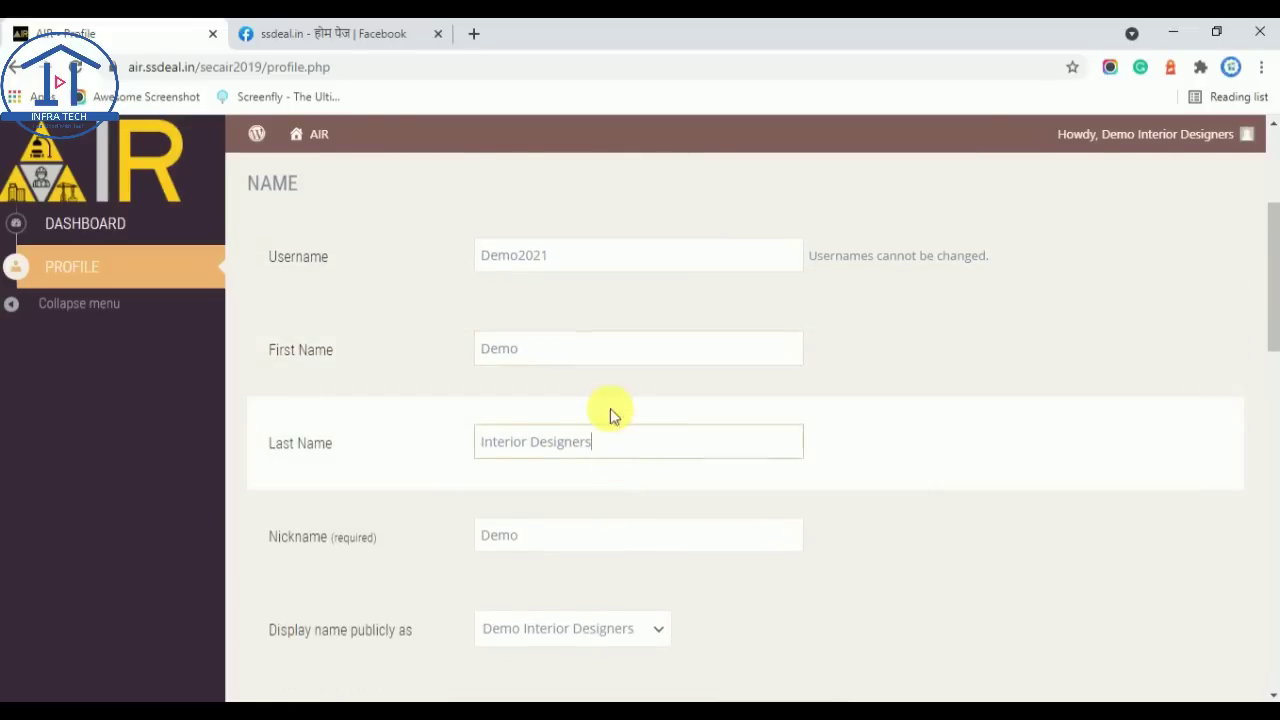
scroll(580, 416, down, 1)
click(548, 441)
scroll(545, 439, down, 1)
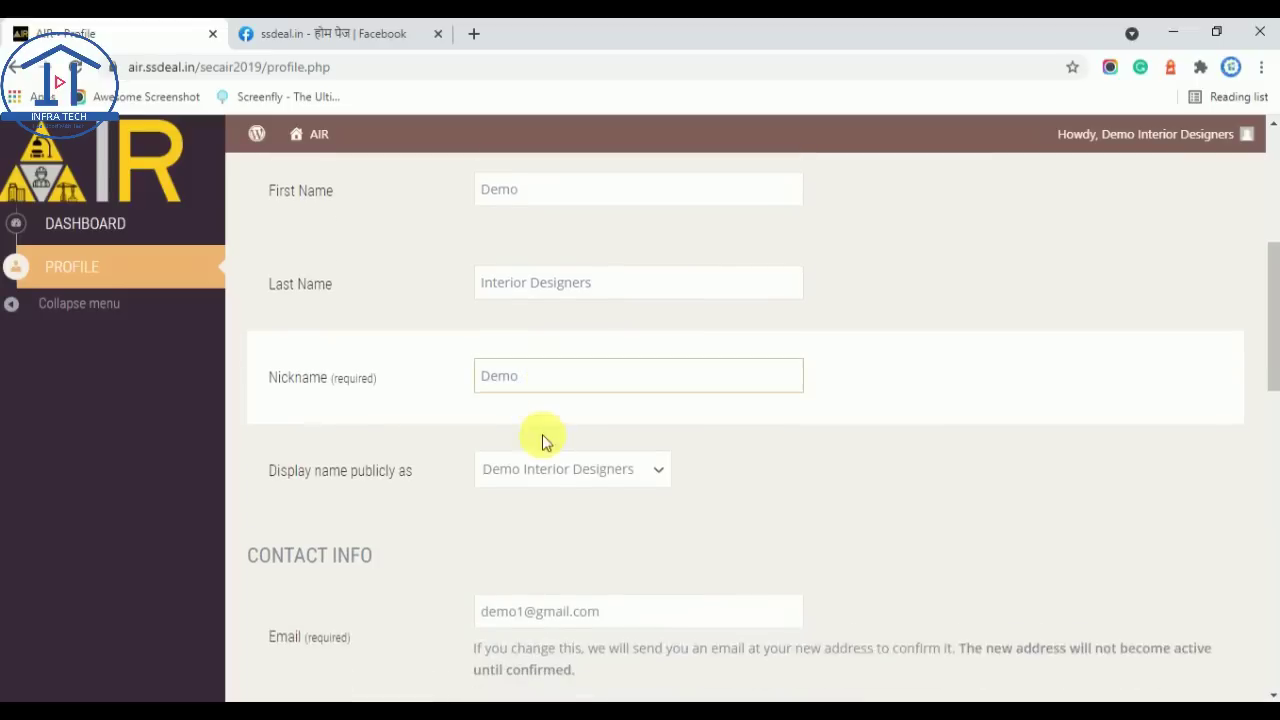
Step: Check the choices offered for the publicly displayed name, keeping the current selection
click(602, 458)
click(602, 458)
click(602, 458)
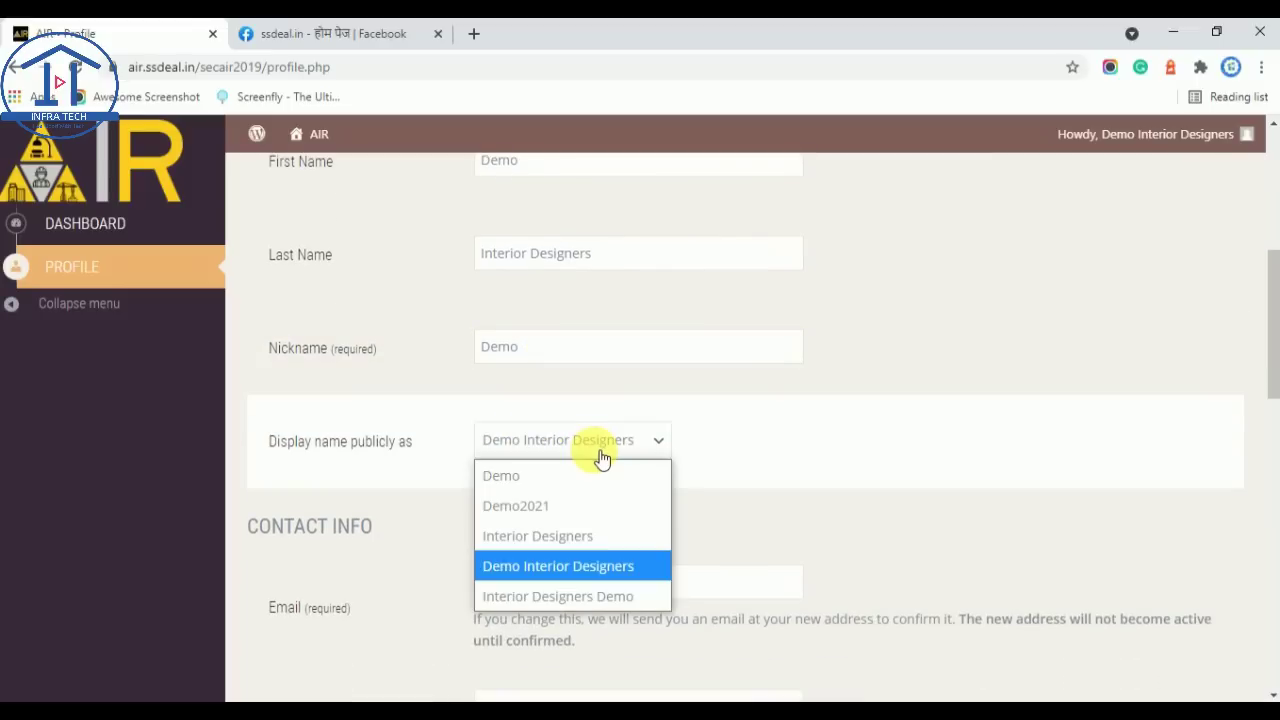
click(600, 455)
scroll(591, 469, down, 1)
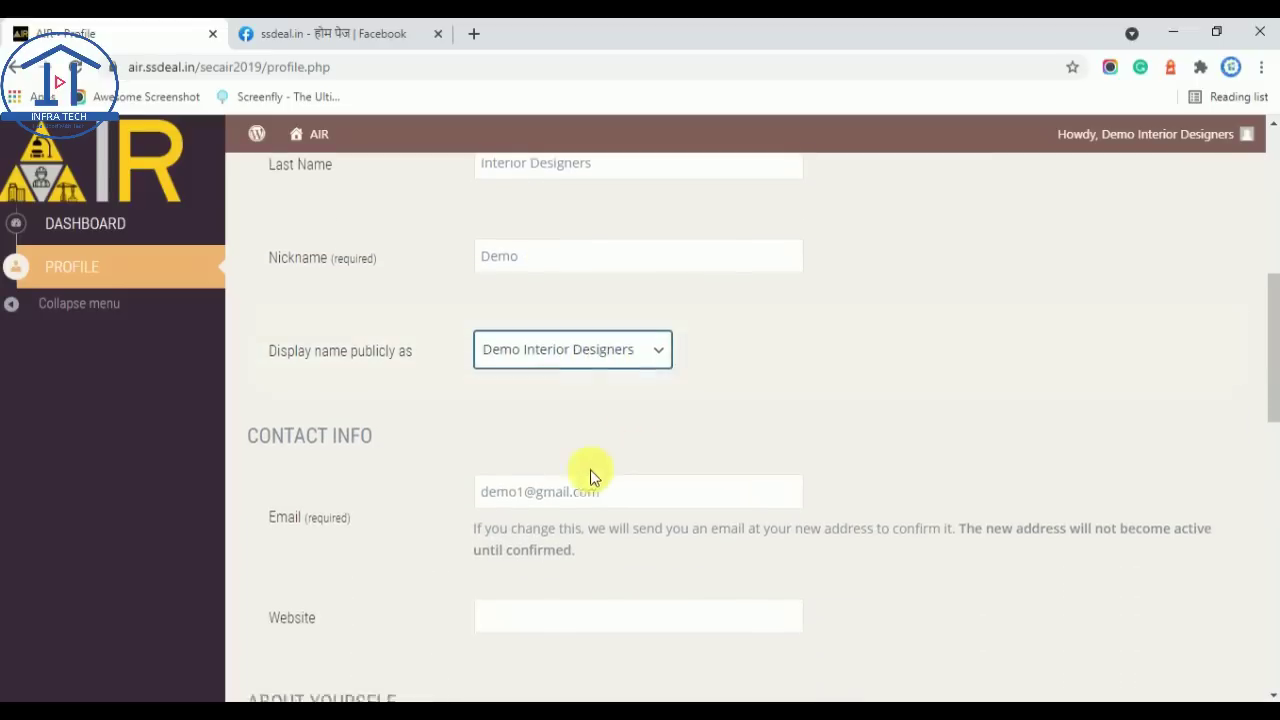
Step: Examine the email and website fields in the profile's contact info
scroll(598, 486, down, 1)
click(600, 403)
scroll(639, 492, down, 1)
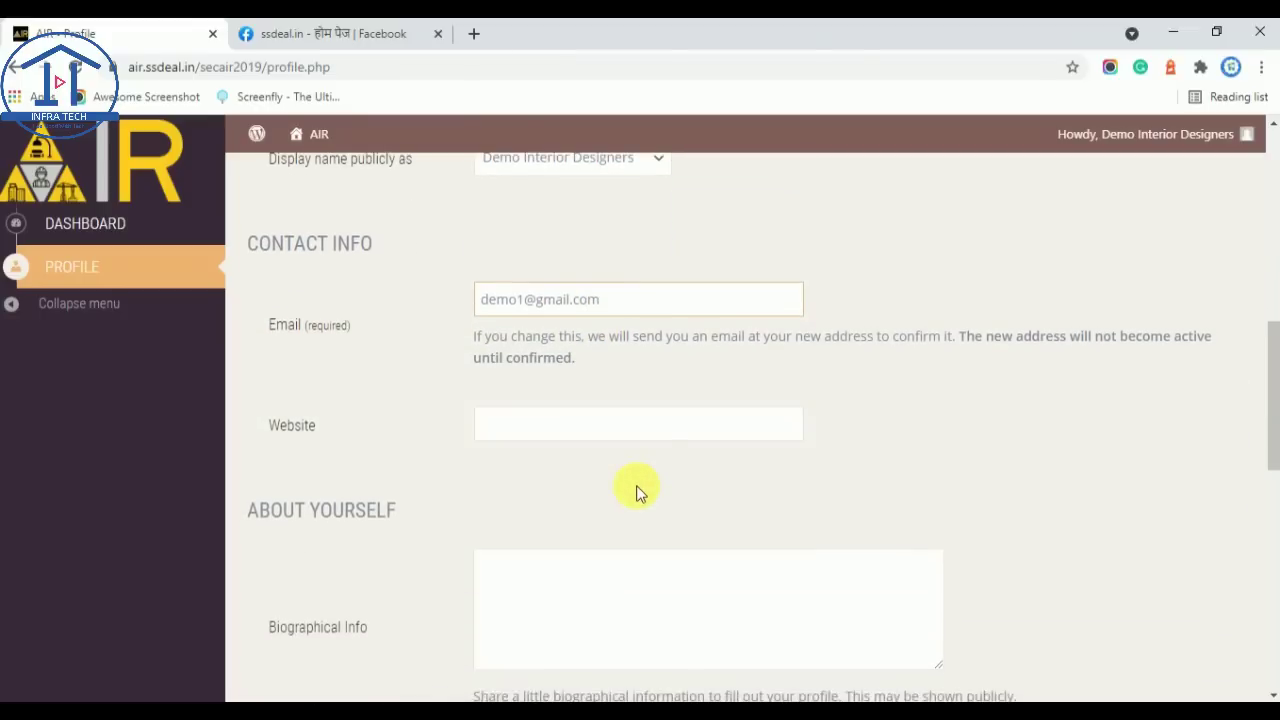
click(555, 425)
scroll(560, 470, down, 1)
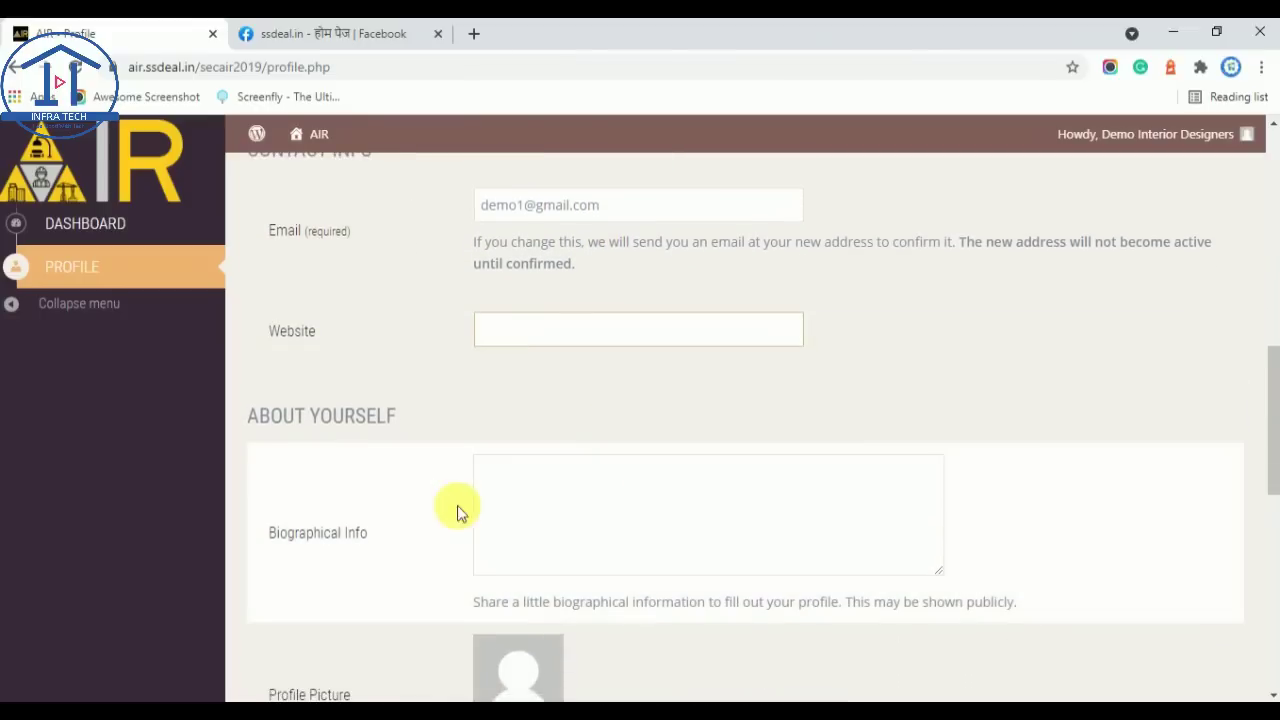
Step: Review the profile's biographical info, profile picture, new password and sessions settings
scroll(541, 496, down, 2)
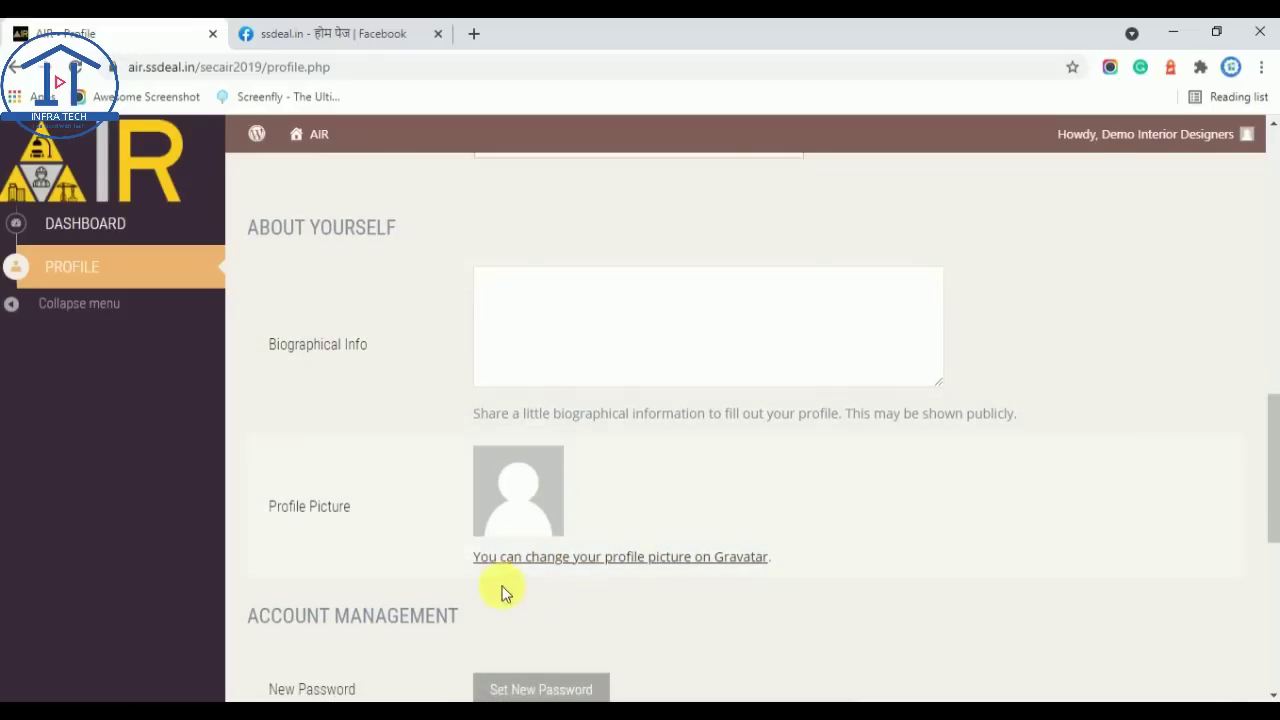
scroll(615, 495, down, 1)
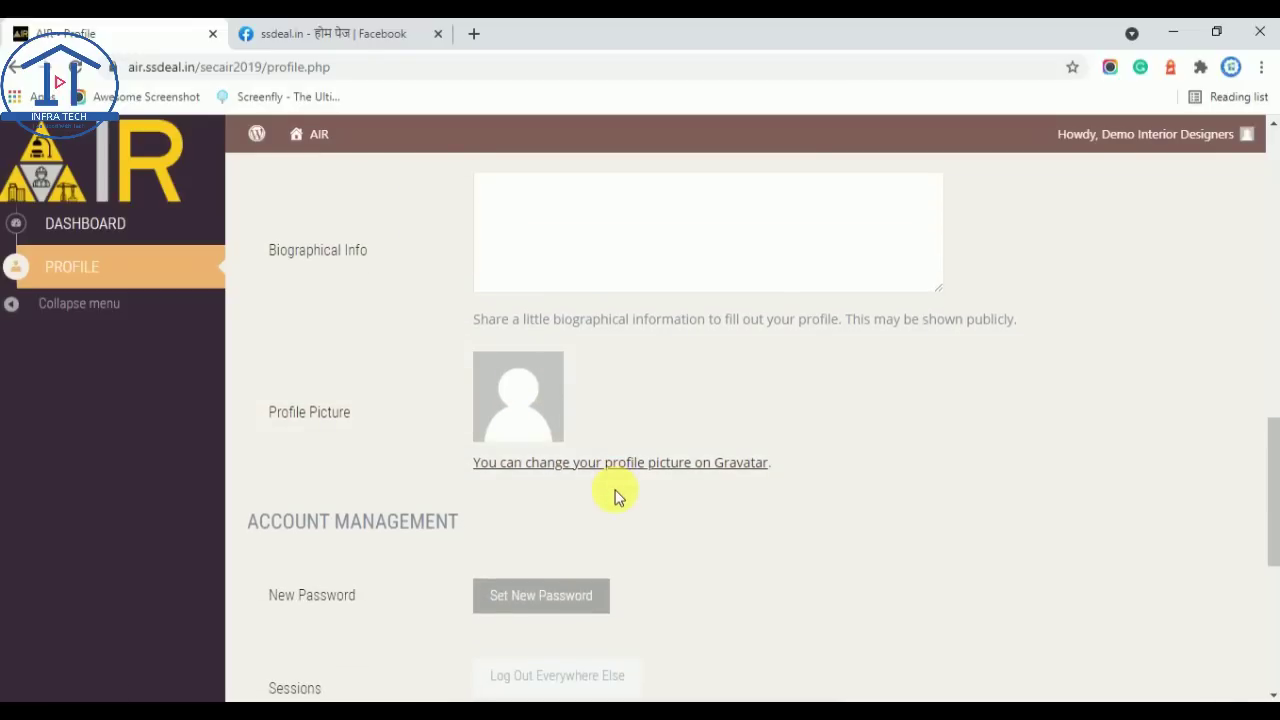
scroll(635, 517, down, 1)
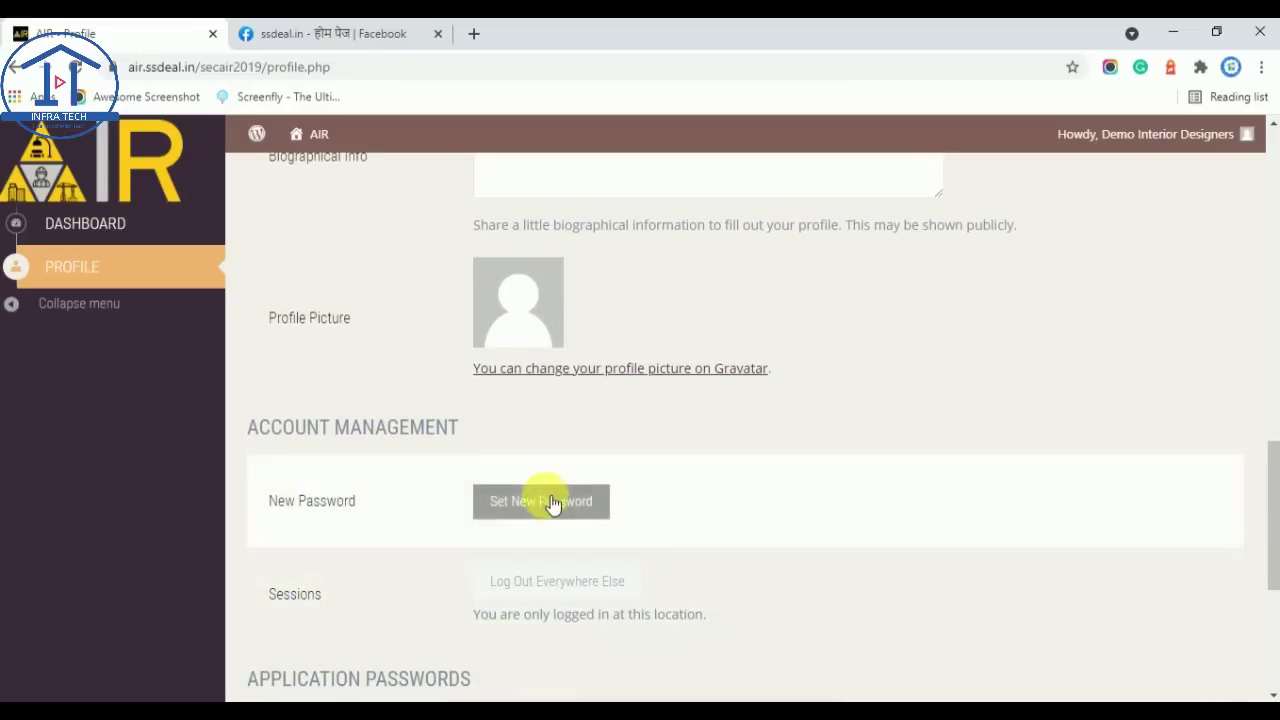
scroll(530, 540, down, 1)
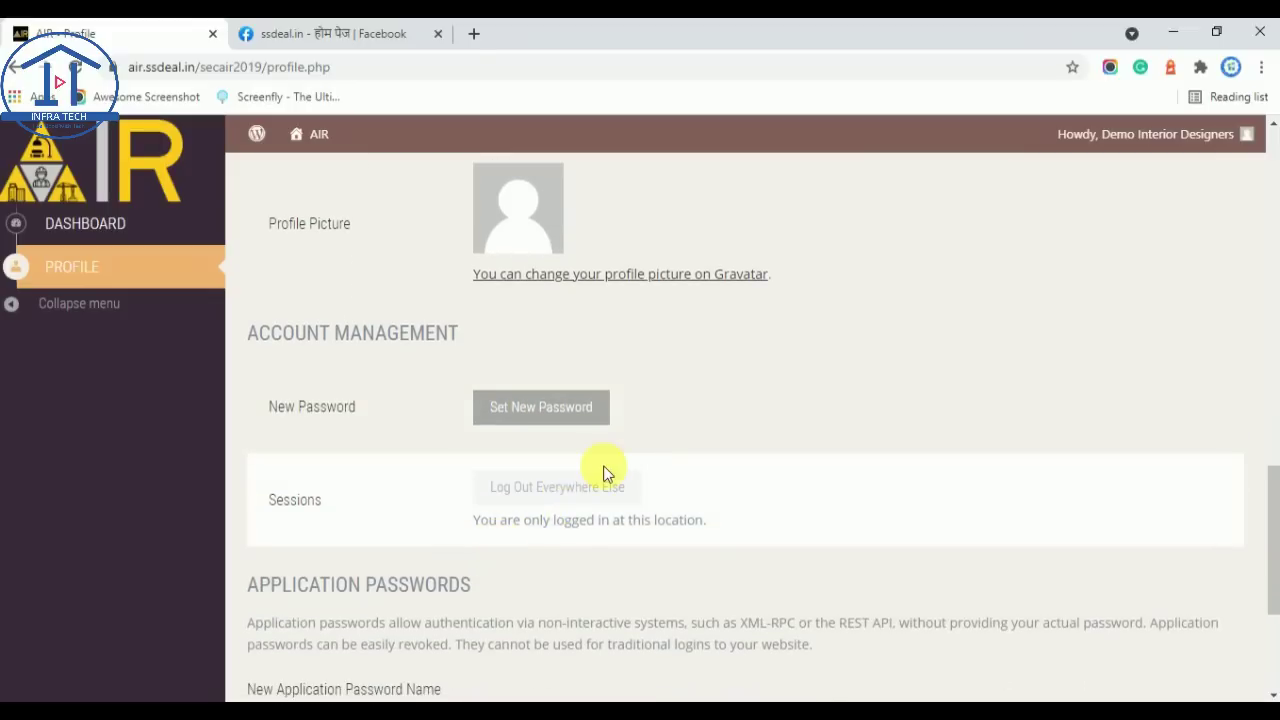
Step: Review the profile's application passwords section and the admin dashboard, returning to the profile page
scroll(673, 538, down, 1)
scroll(673, 540, down, 2)
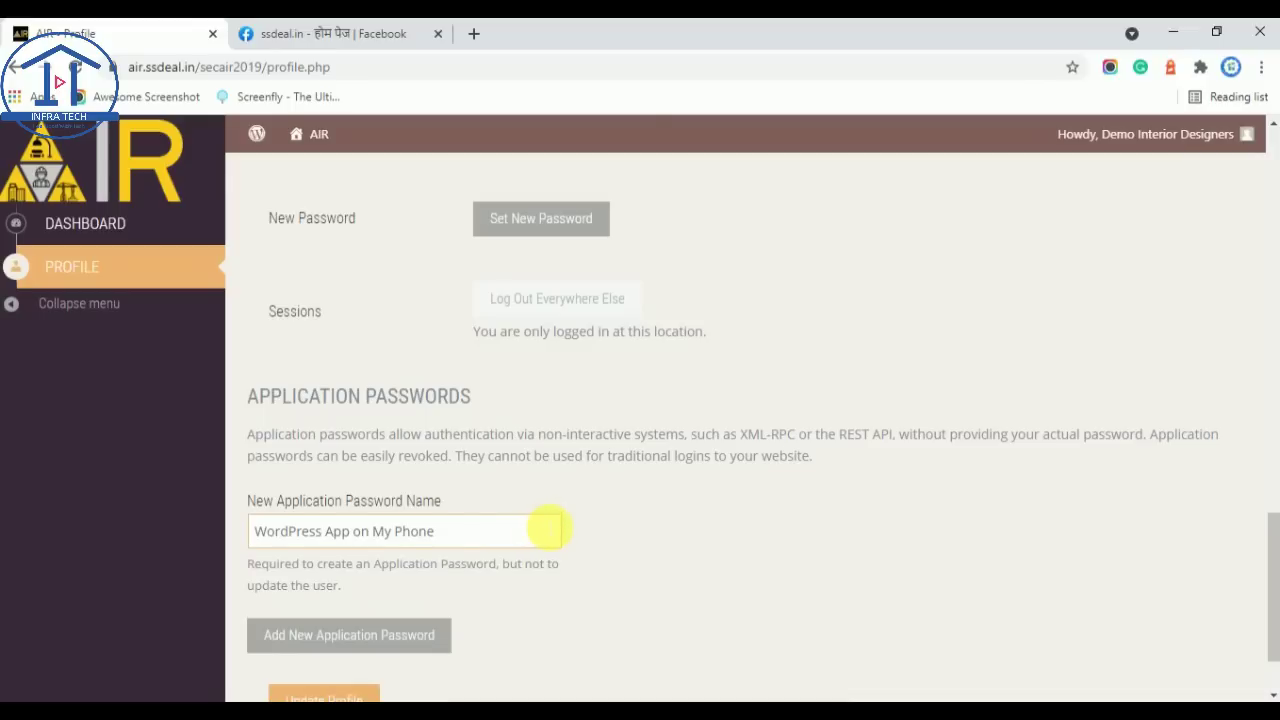
scroll(543, 523, down, 1)
scroll(457, 614, up, 15)
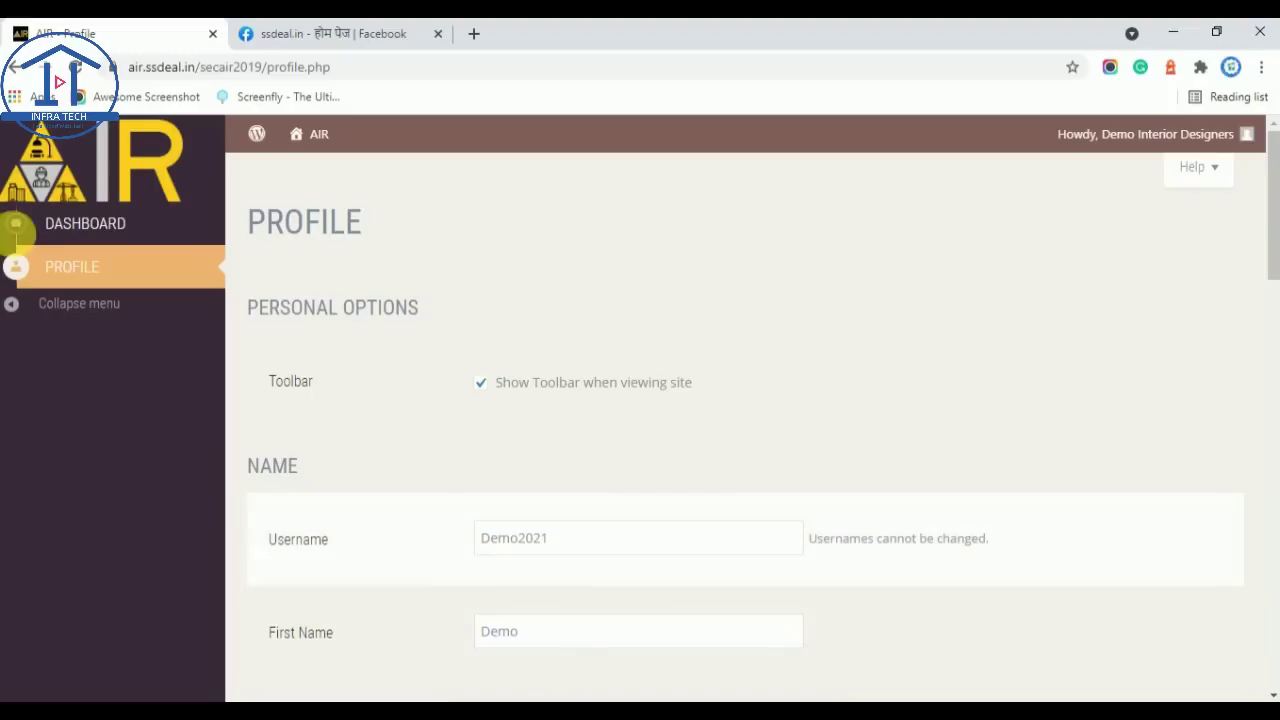
click(85, 223)
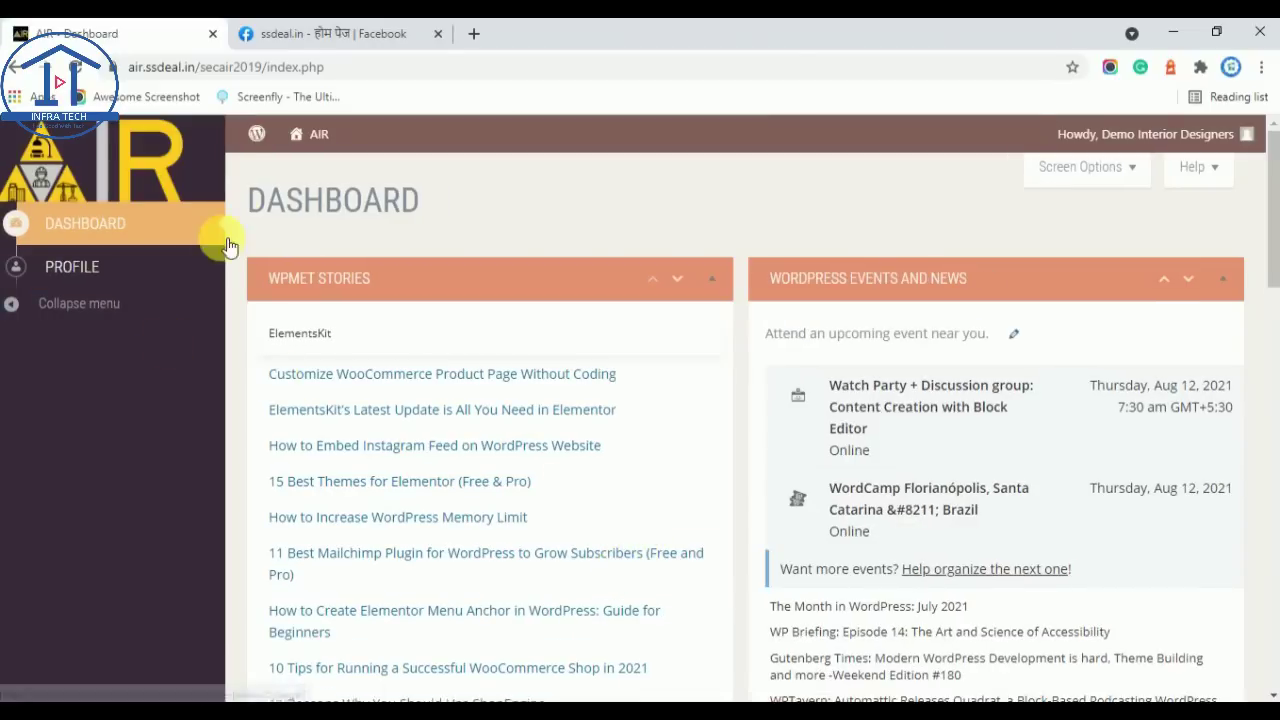
click(106, 264)
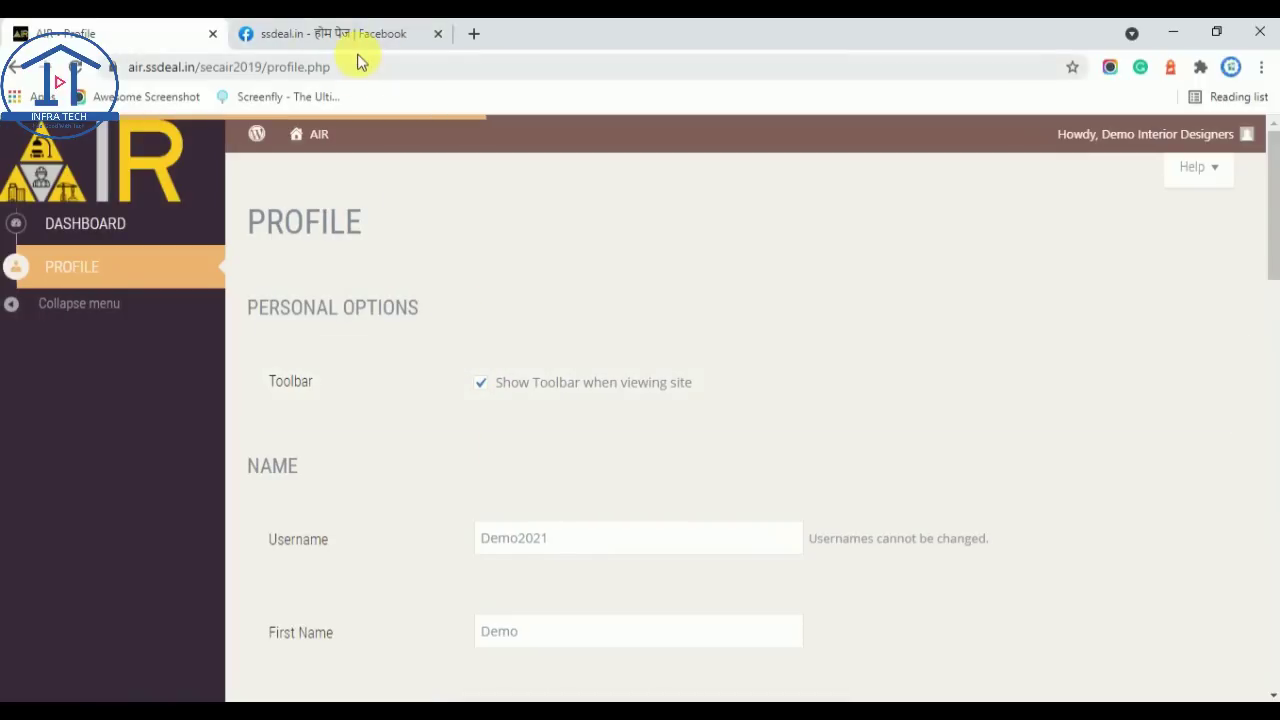
Step: Go to the public AIR site and open the account's own listings from its dashboard
mouse_move(314, 140)
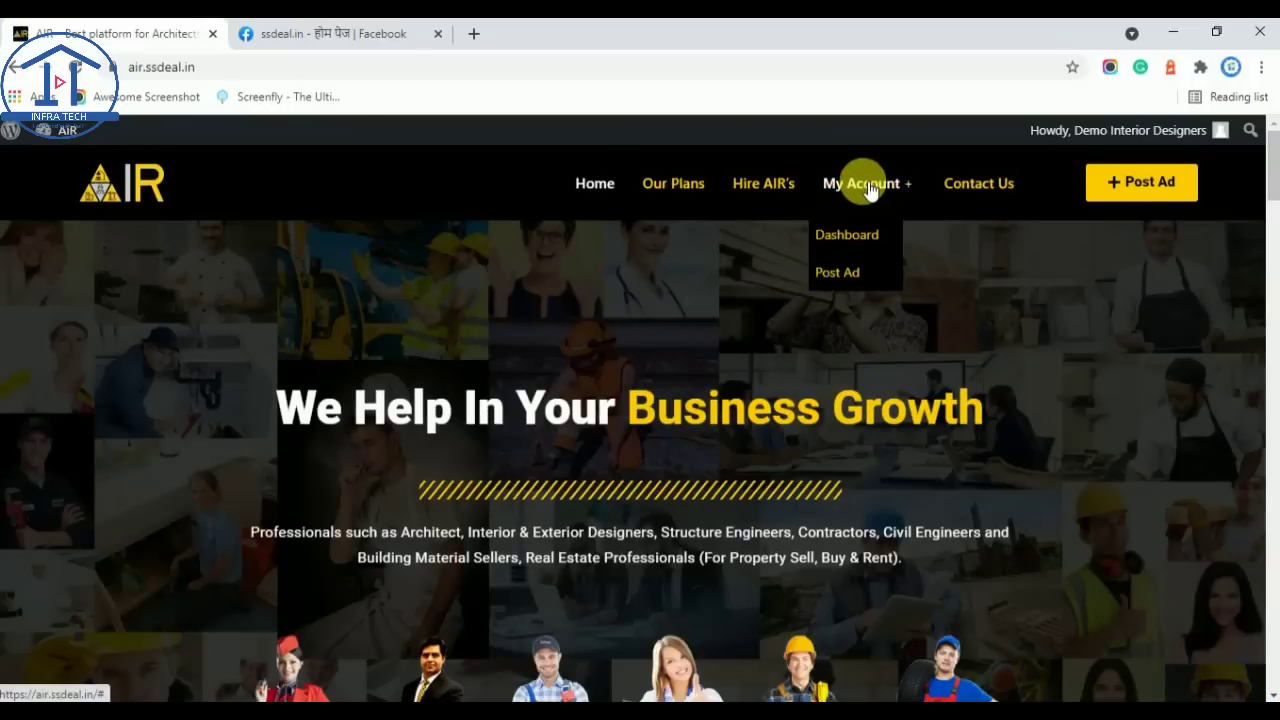
click(868, 188)
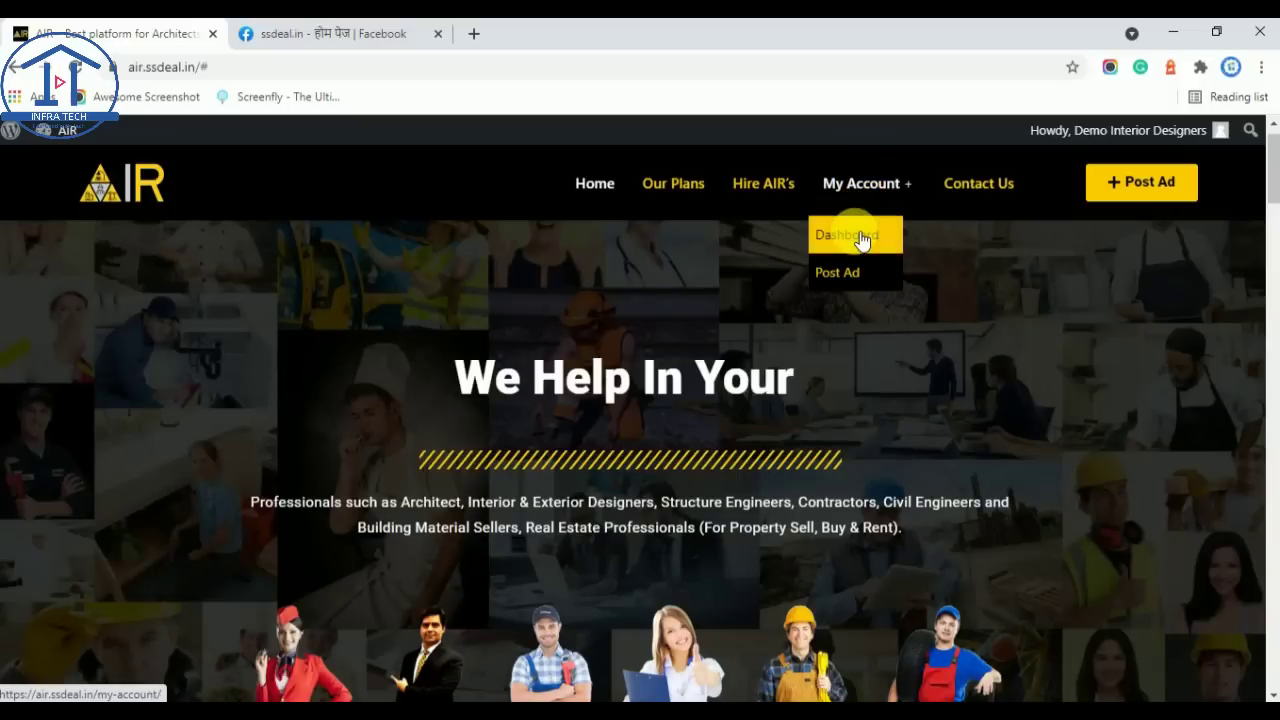
click(860, 236)
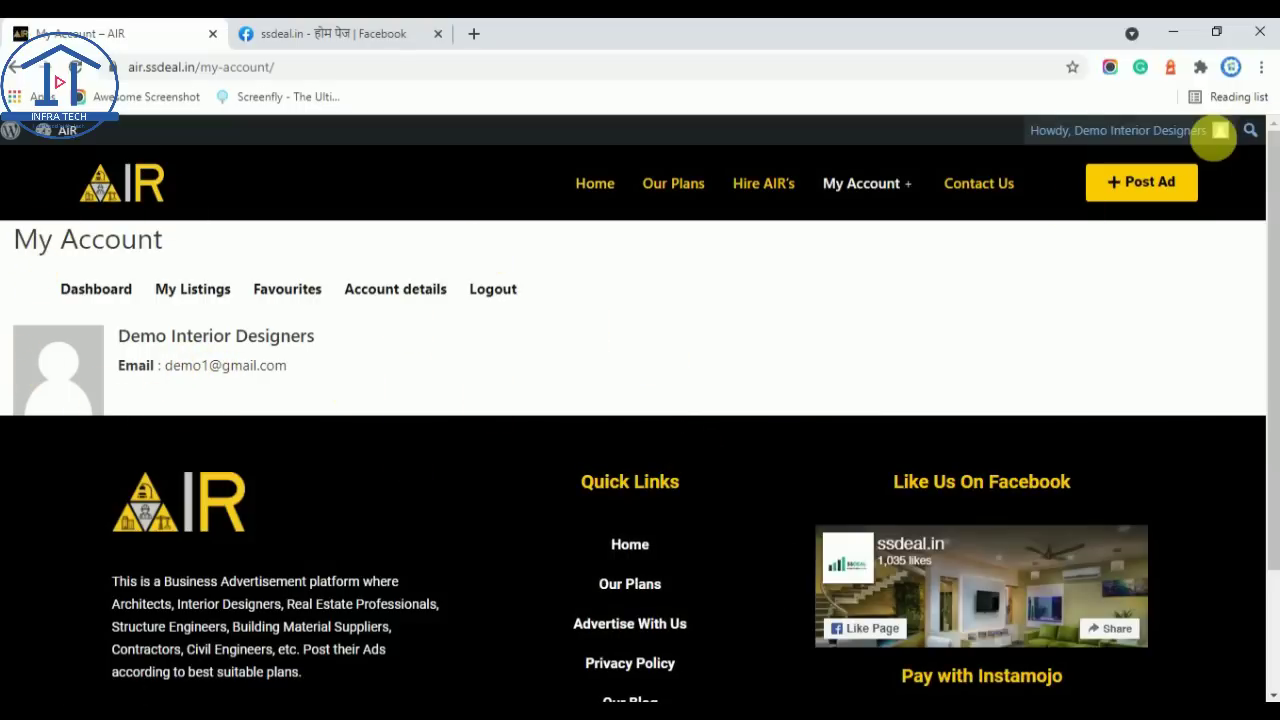
mouse_move(1214, 131)
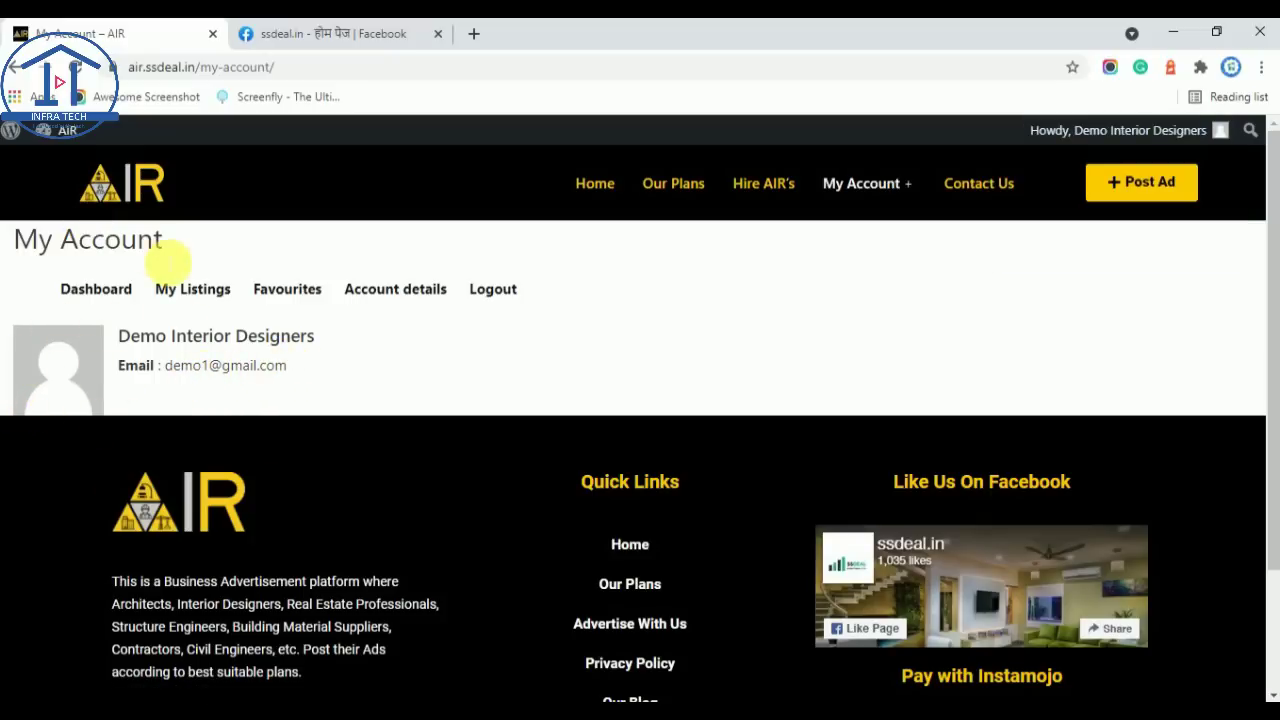
click(194, 289)
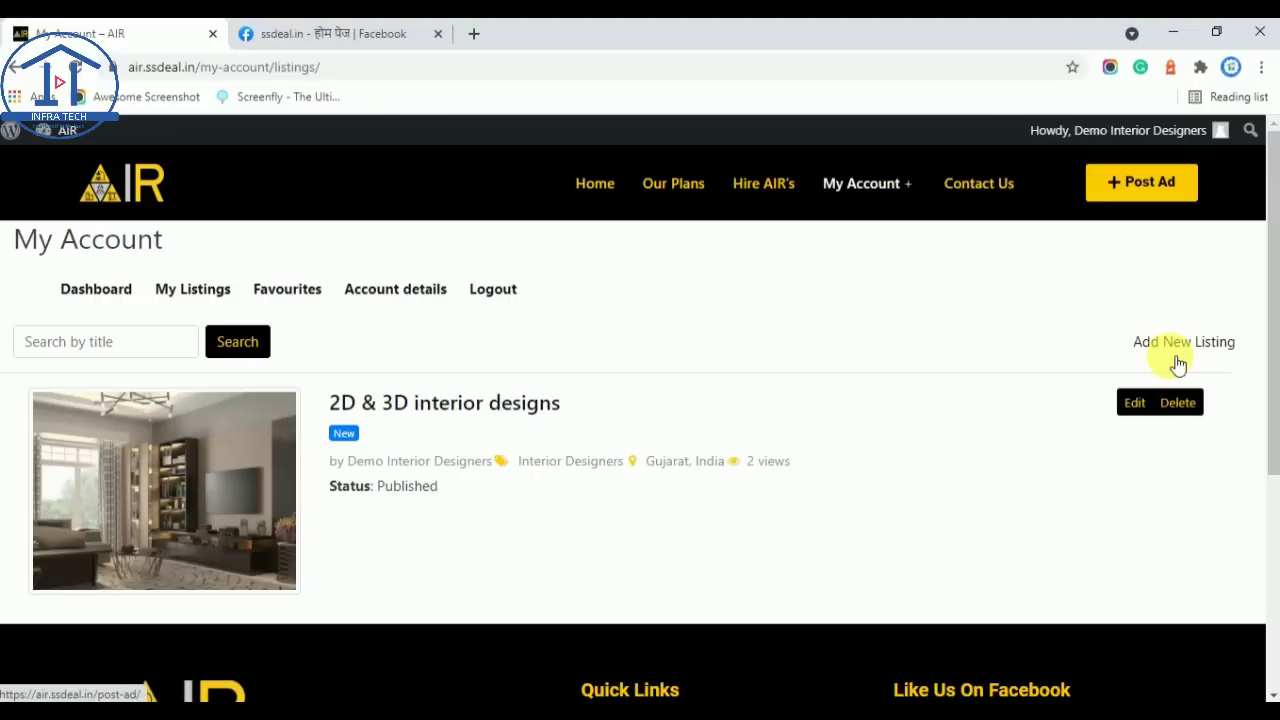
Step: Search Google in a new browser tab for images of "interior product"
click(476, 35)
text(interior product)
key(Return)
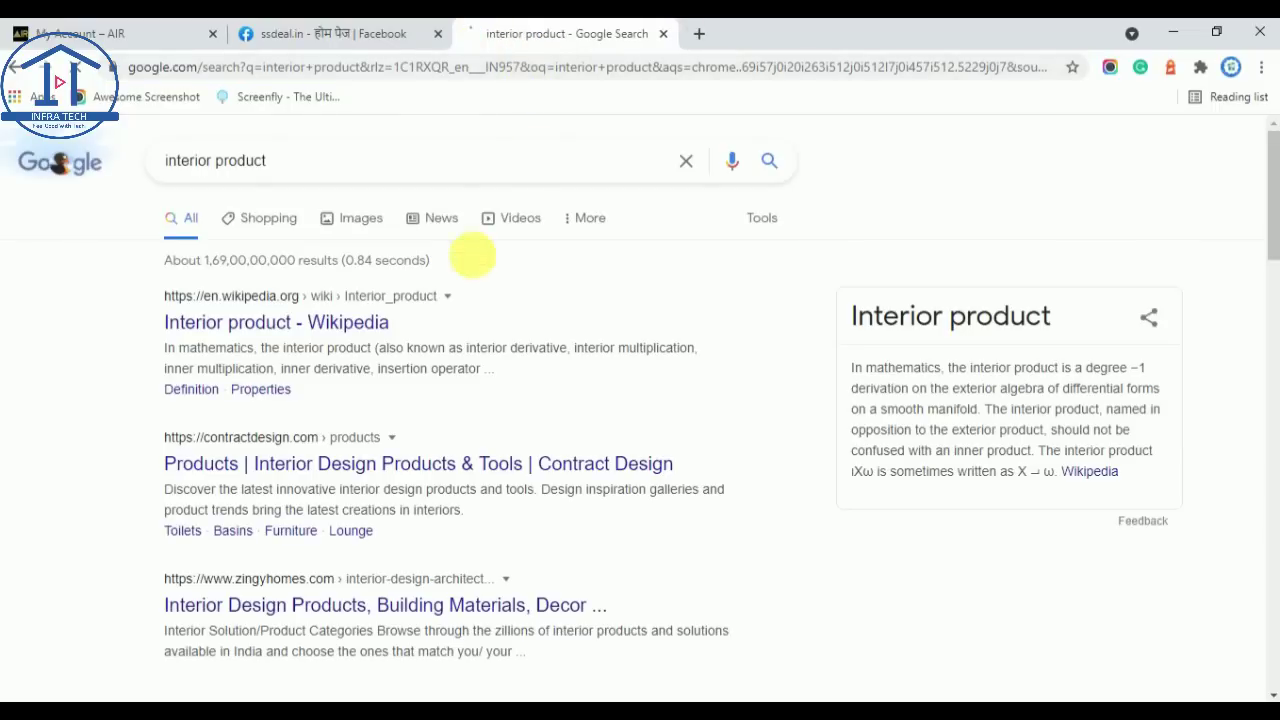
click(357, 222)
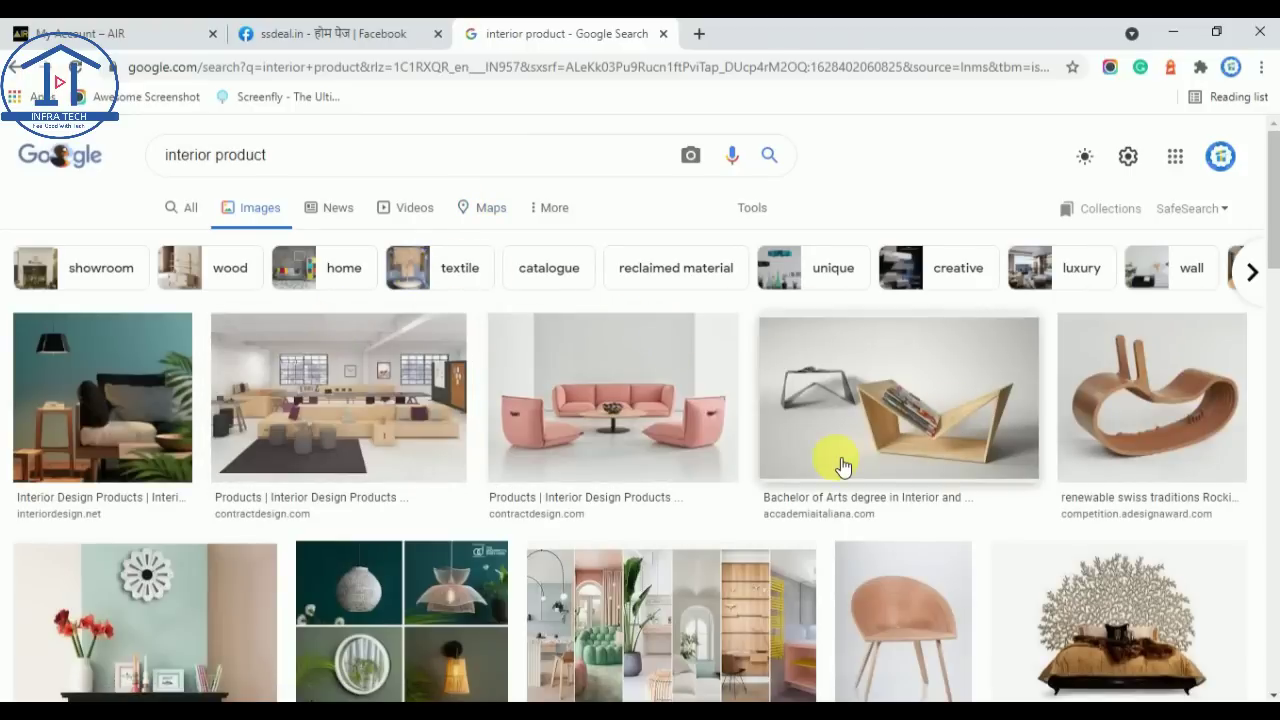
Step: Save the Tamashii Dining Chair image to the Downloads folder as Tamashii-Dining-Chair-Interior-Design-4647.jpg
scroll(686, 386, down, 3)
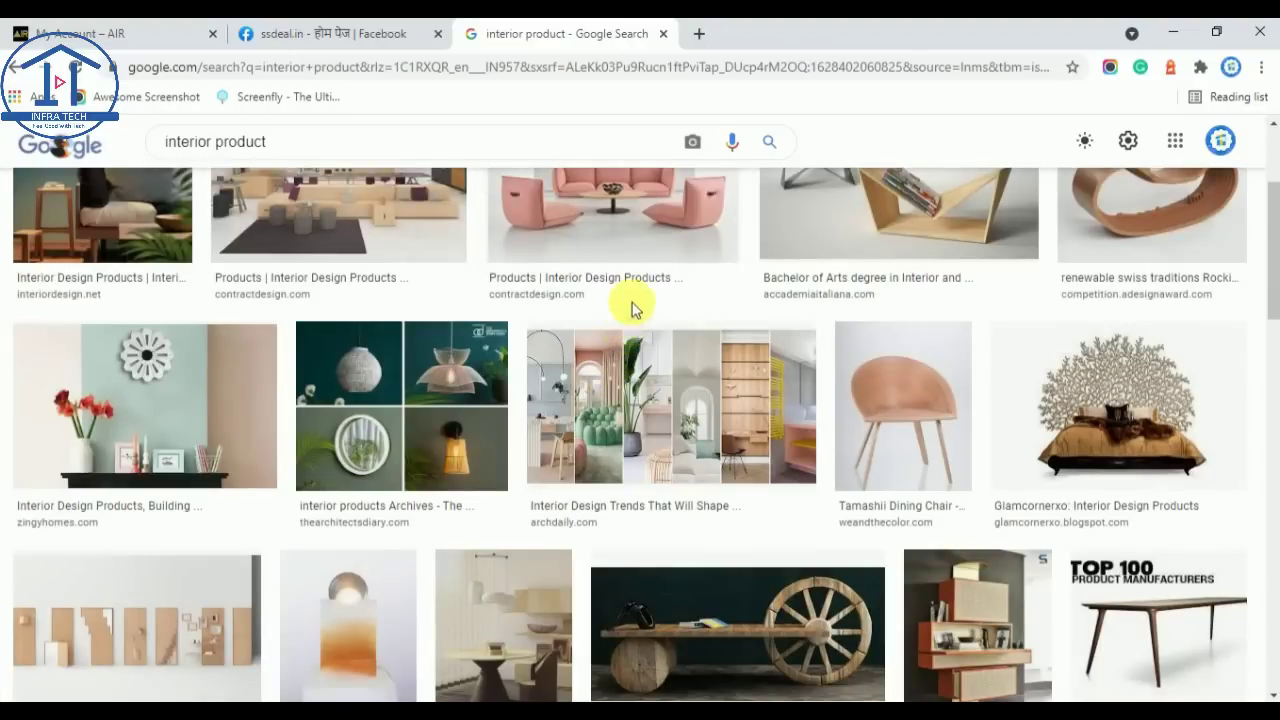
click(903, 405)
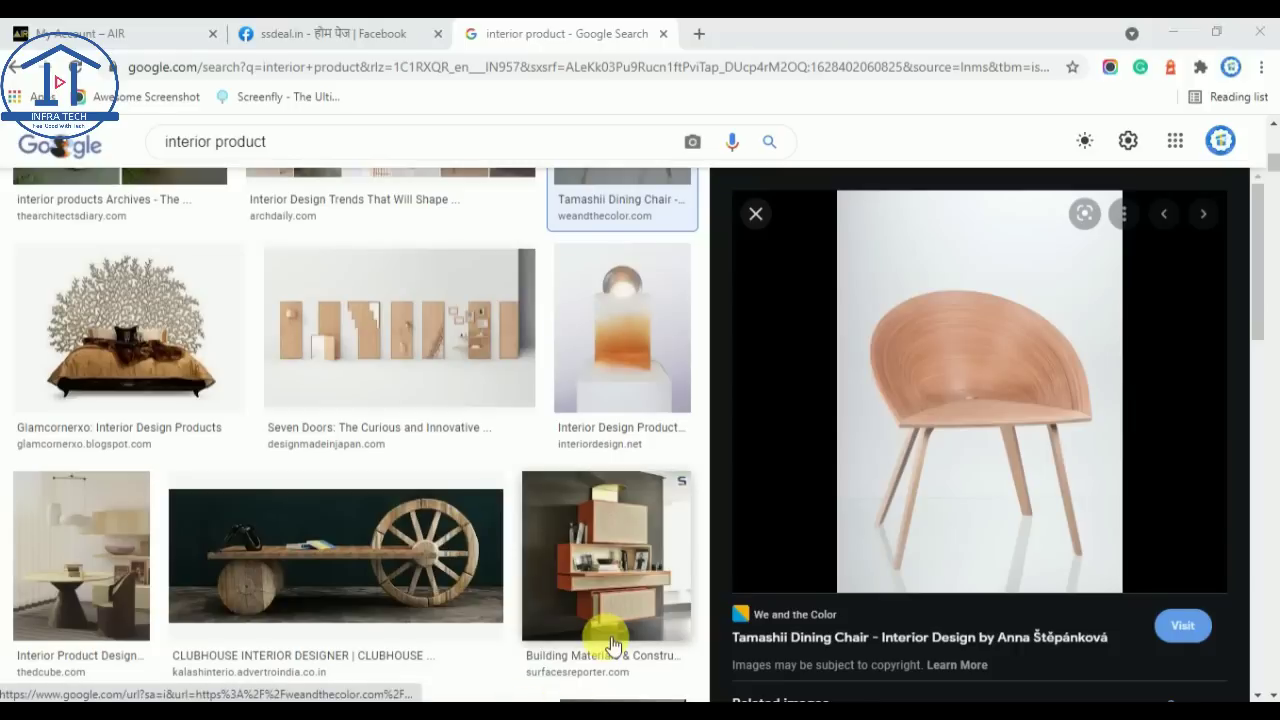
right_click(937, 323)
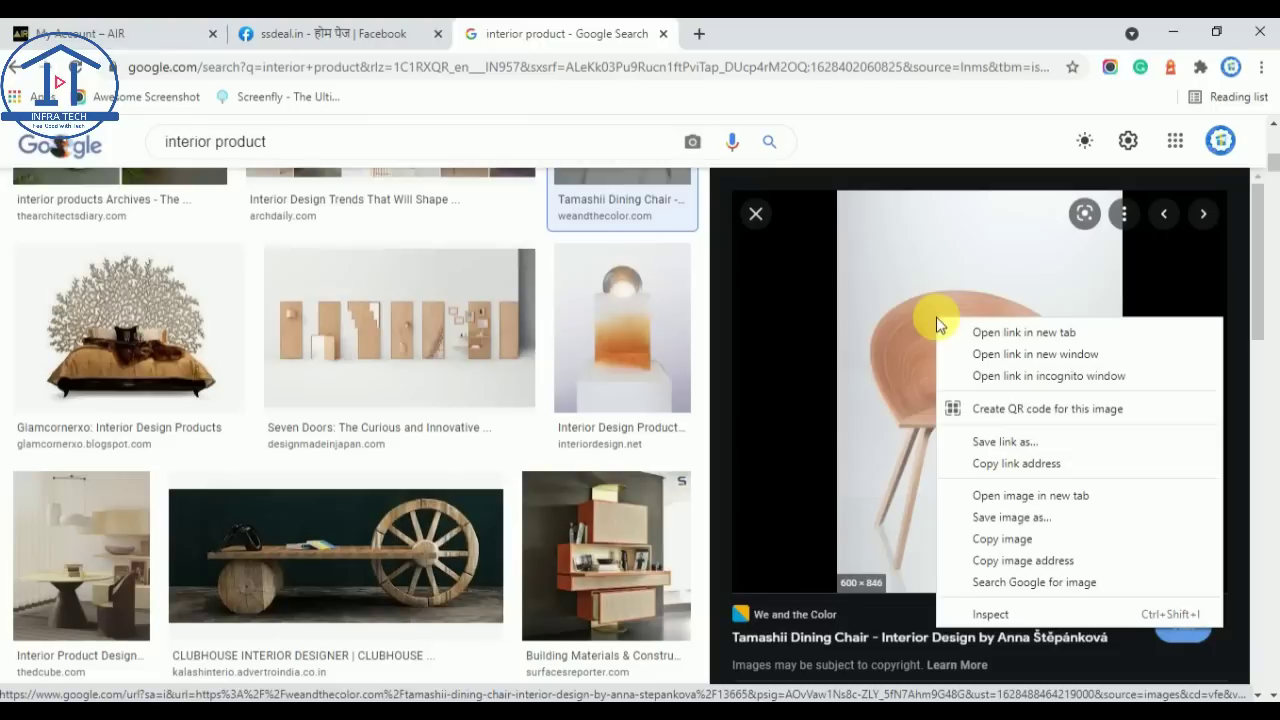
click(1025, 518)
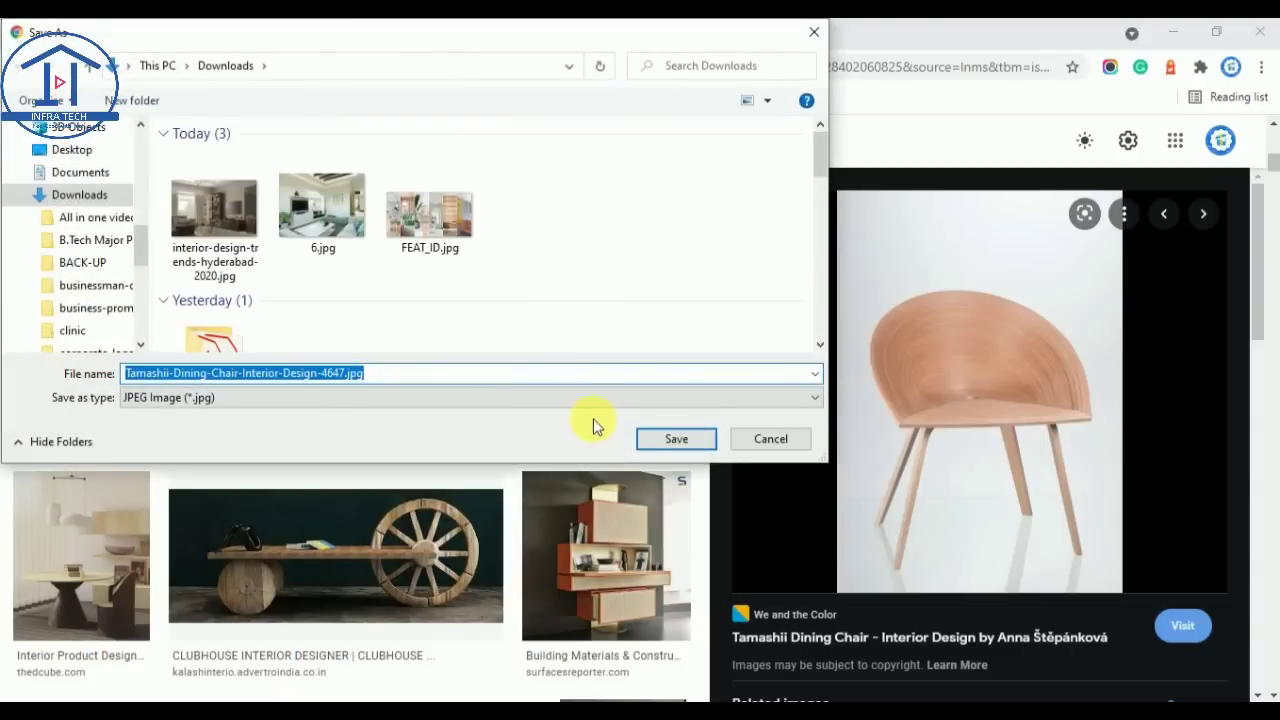
click(655, 438)
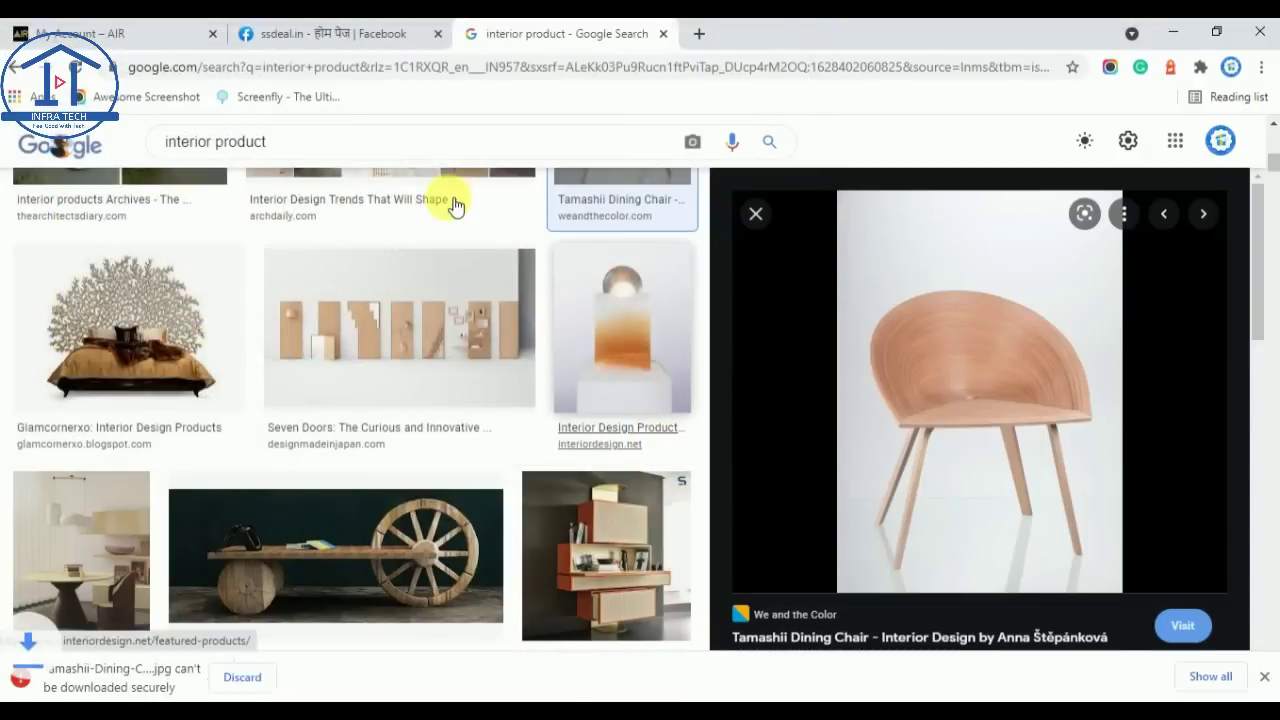
Step: Return to the account's listings on the AIR site and try to start a new listing
click(166, 26)
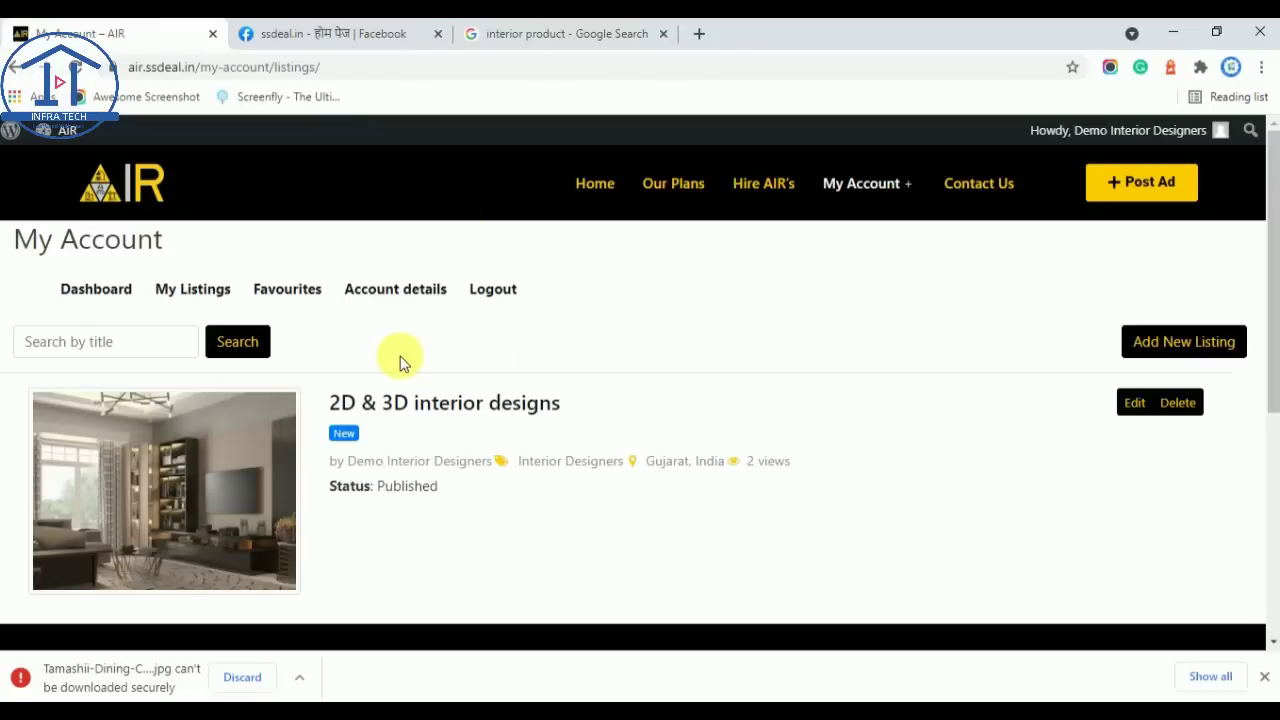
scroll(731, 465, down, 1)
scroll(731, 465, down, 2)
scroll(746, 465, up, 3)
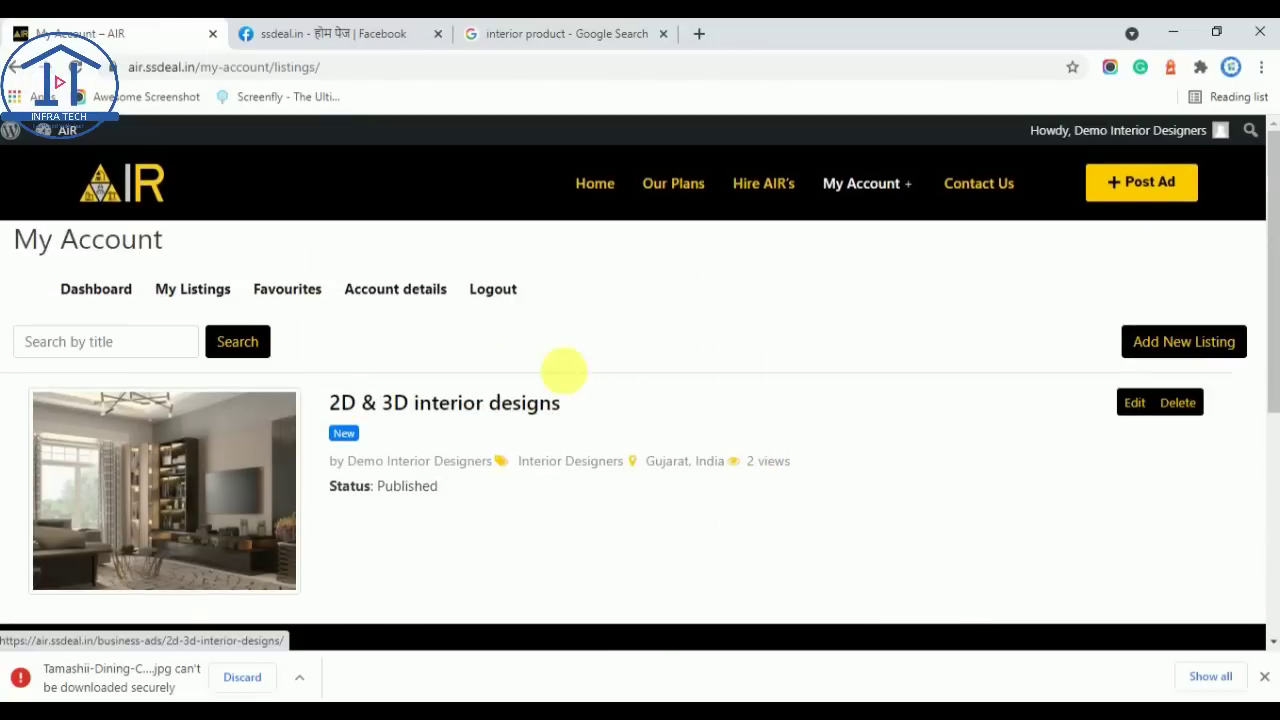
click(1200, 356)
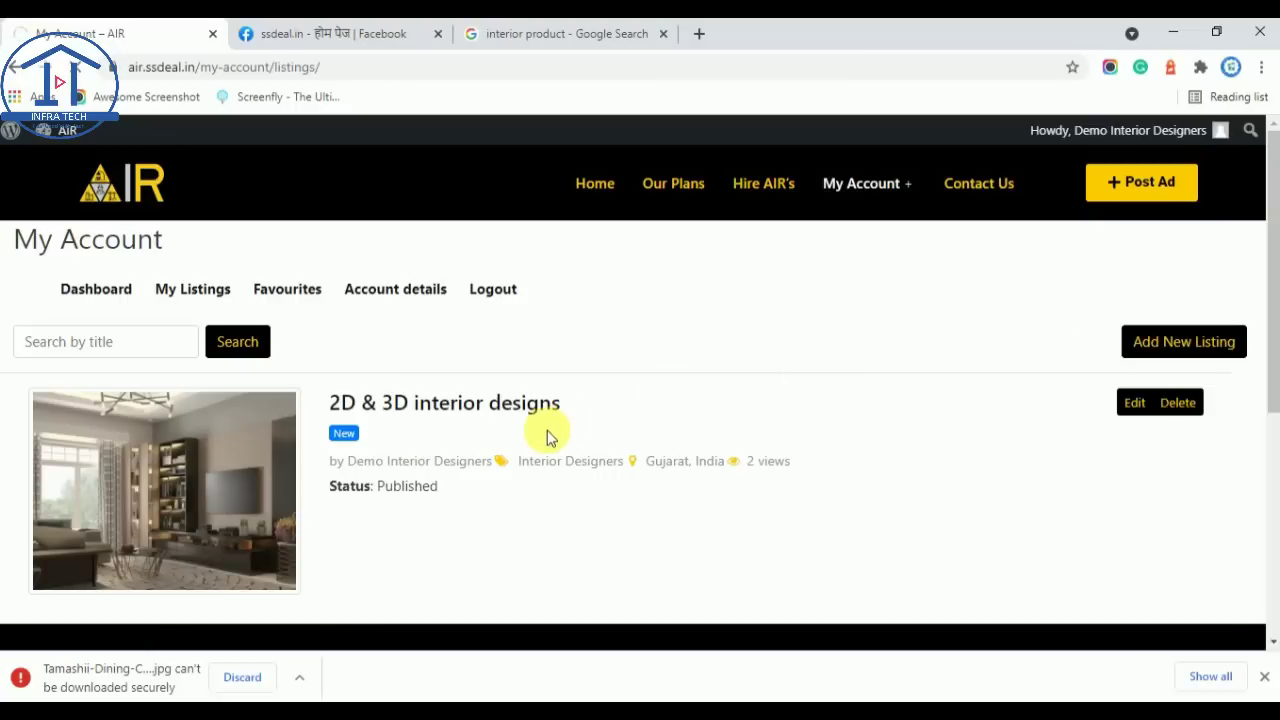
Step: Keep the blocked chair image download and close the Facebook and Google search tabs
click(298, 680)
click(366, 614)
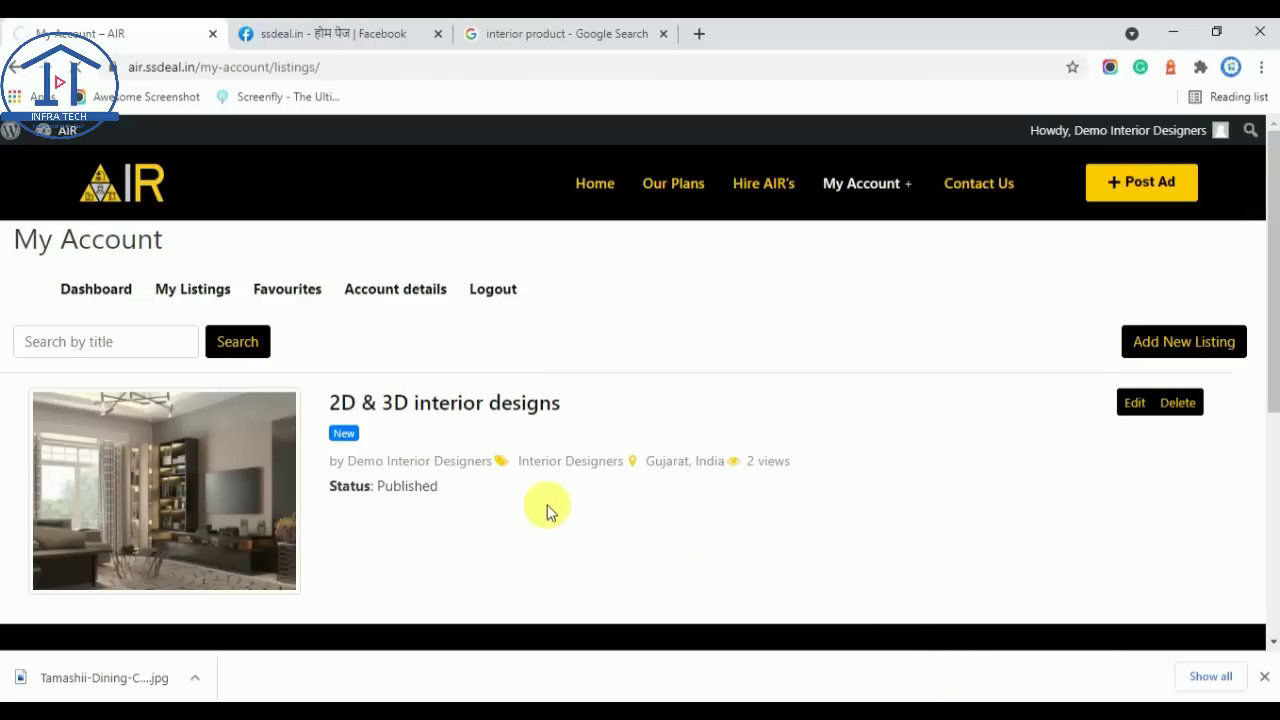
click(437, 33)
click(437, 33)
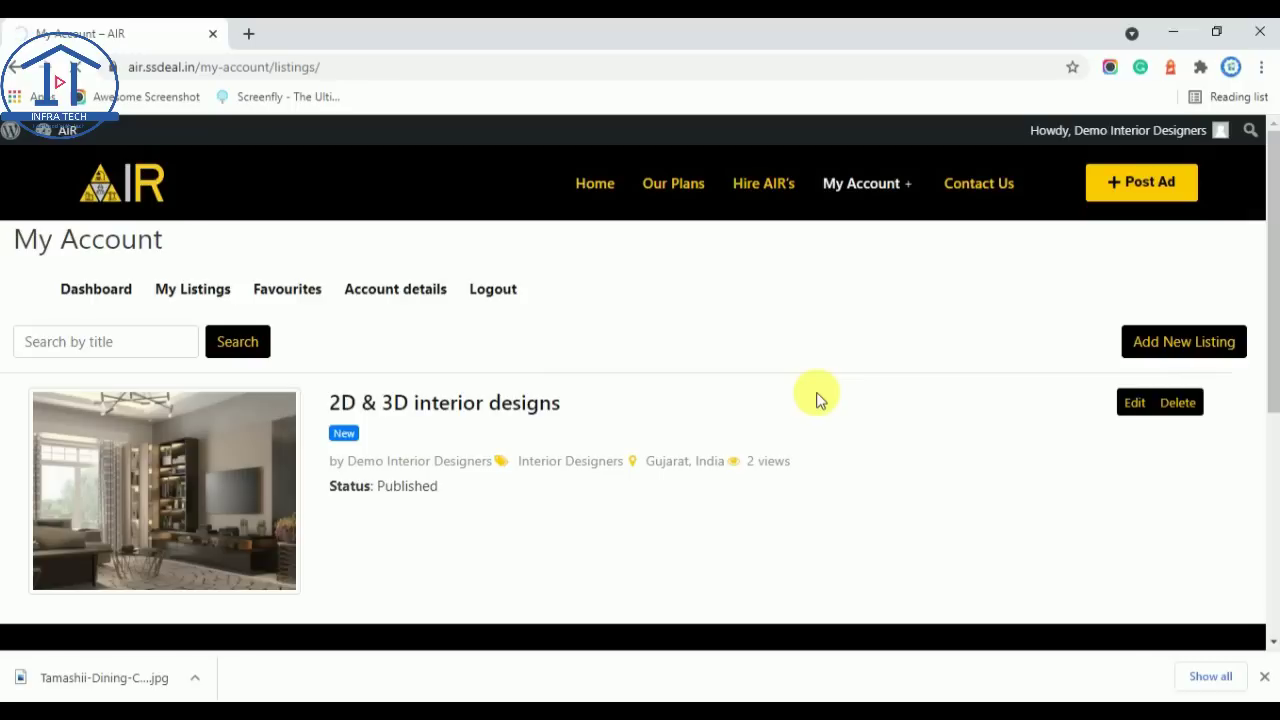
Step: Request the account's listings page again and check the computer's Wi-Fi connection
click(190, 298)
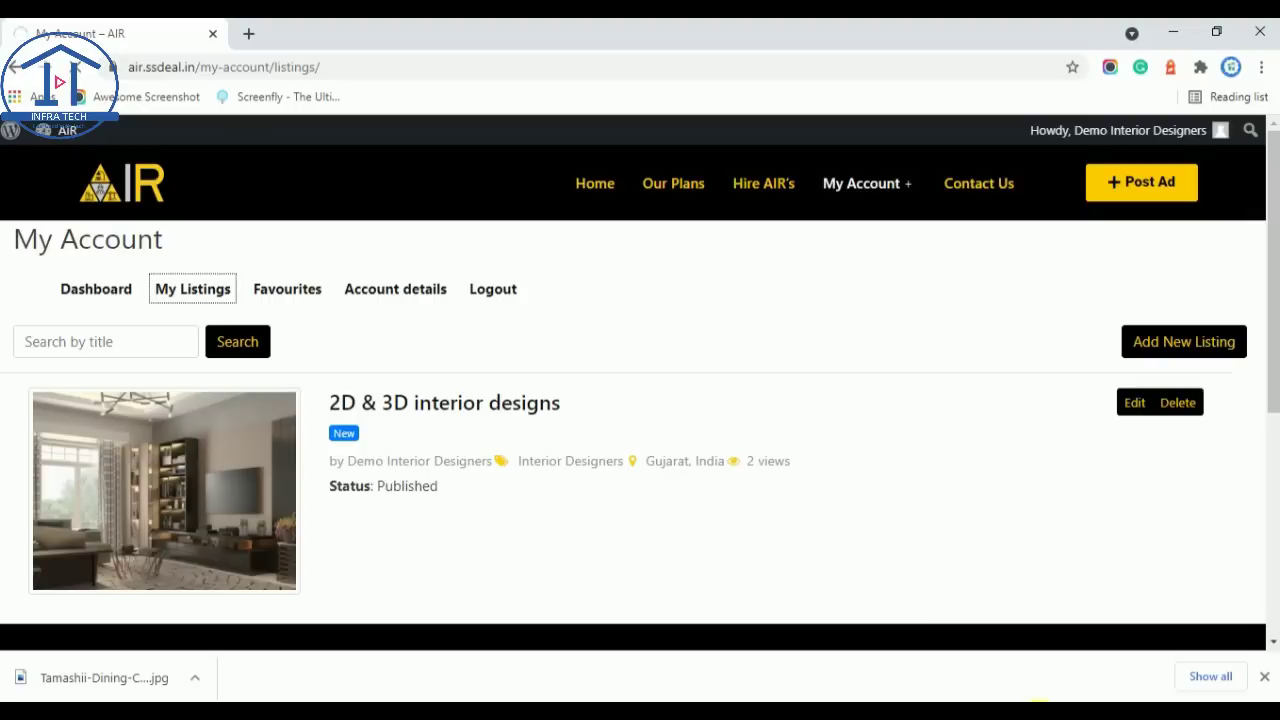
click(1043, 700)
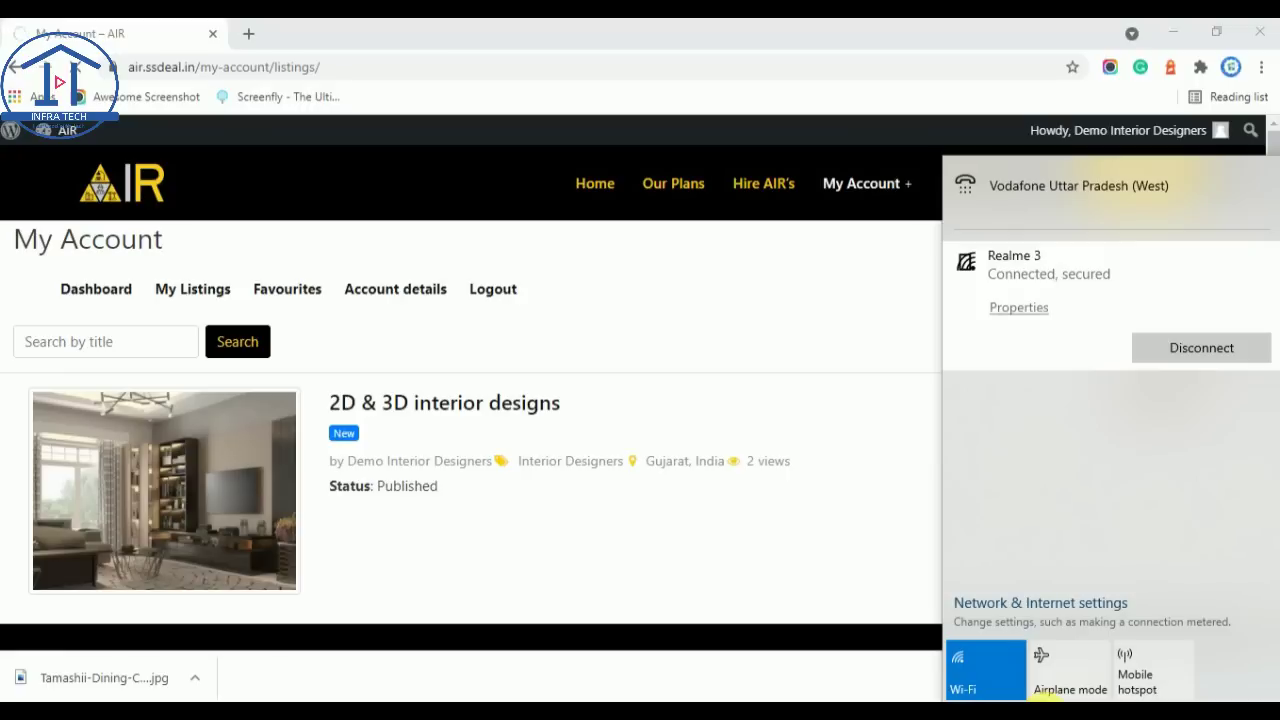
key(Escape)
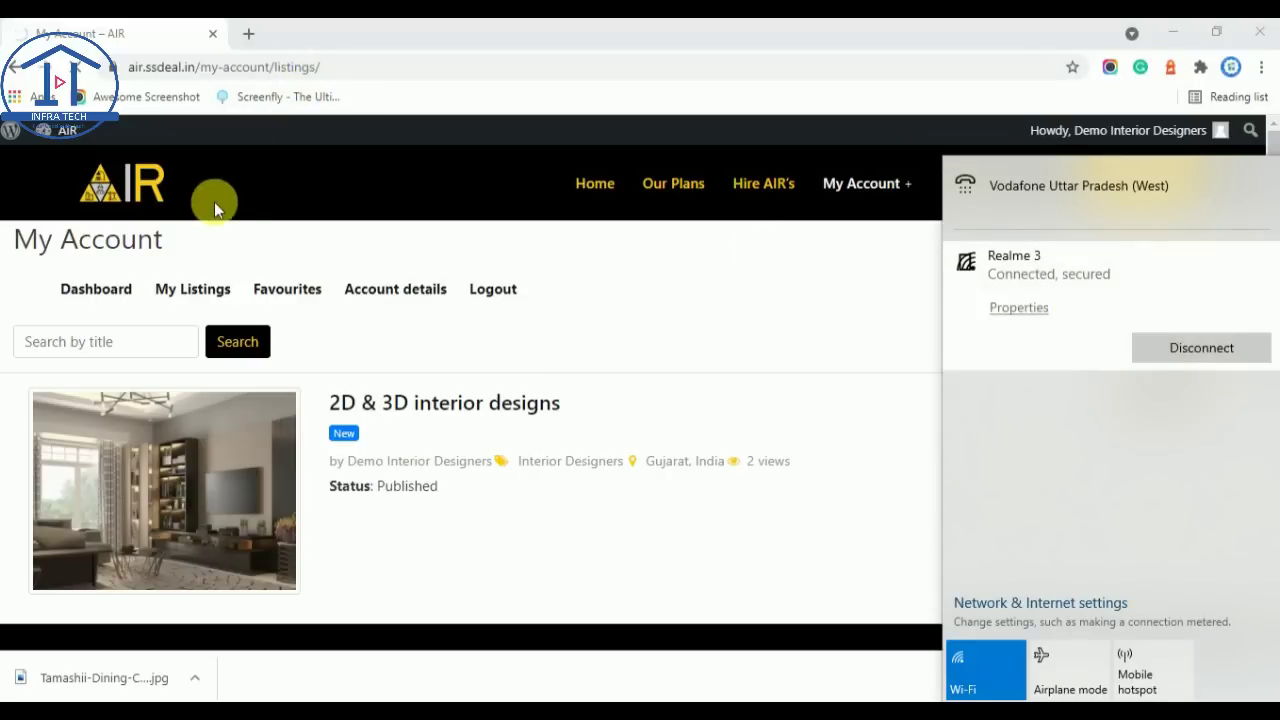
click(142, 190)
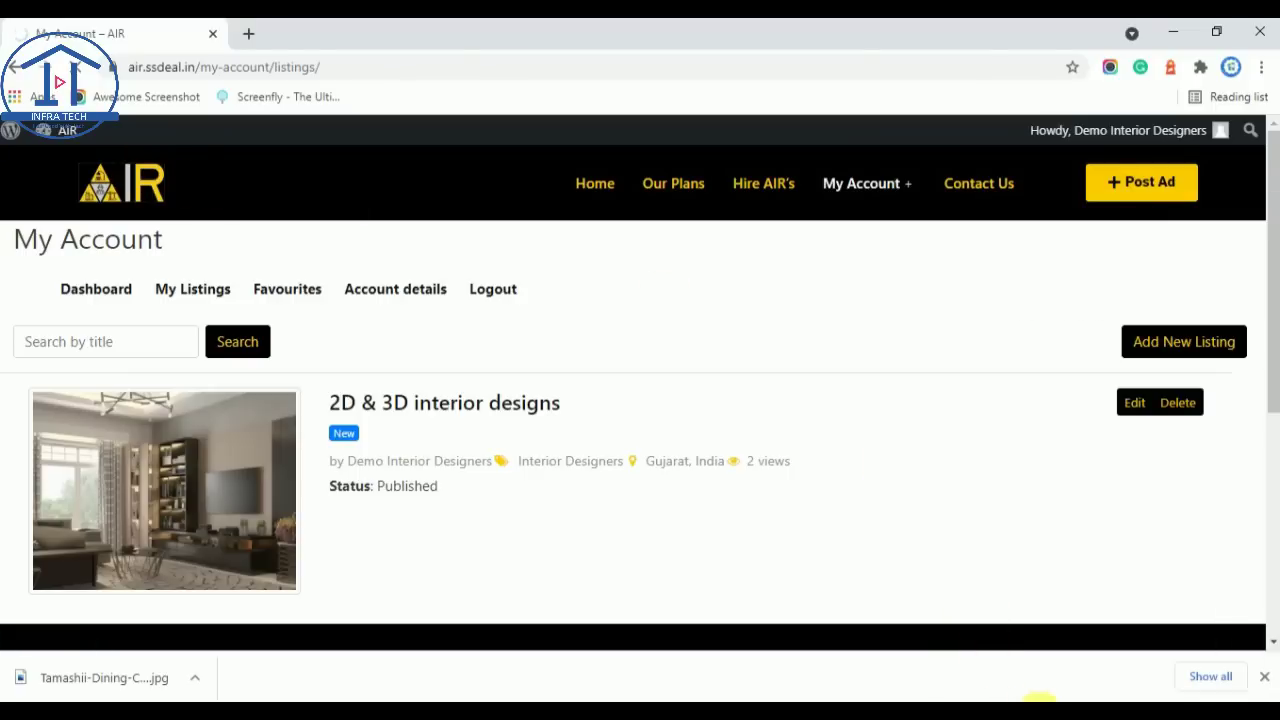
Step: Start a new listing with the ad type Sell and the category Products
click(1263, 677)
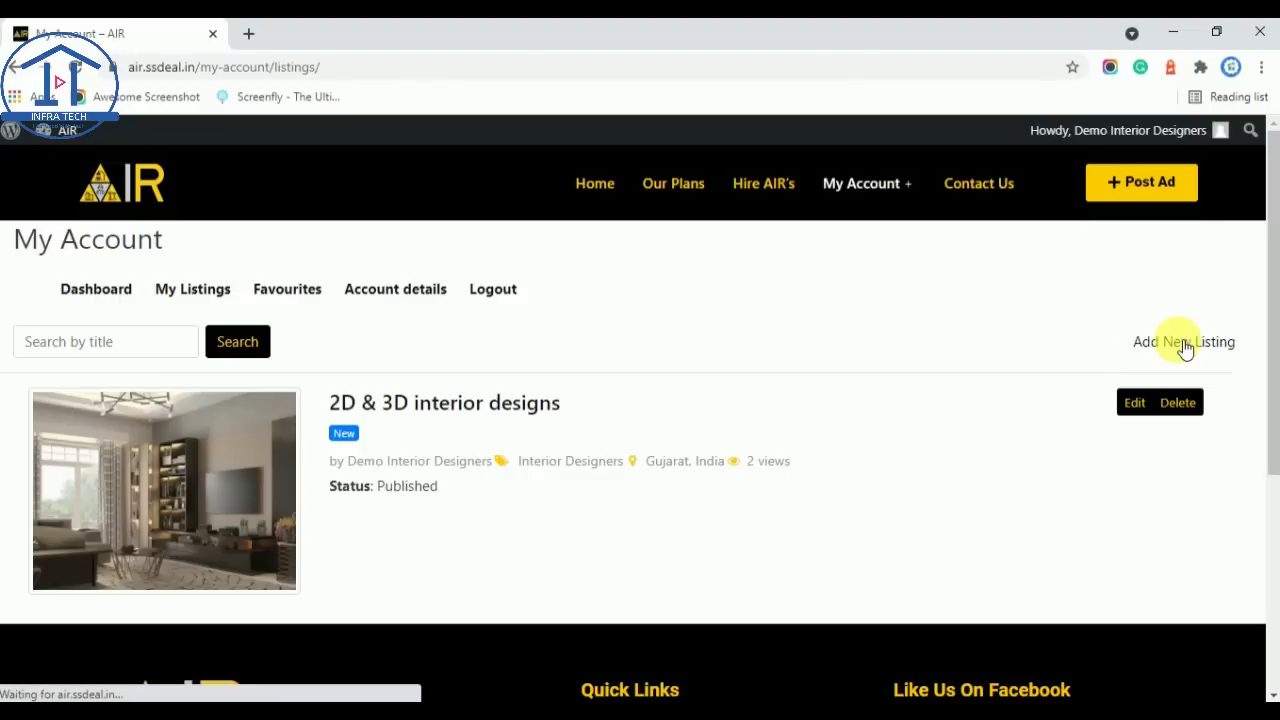
click(1184, 342)
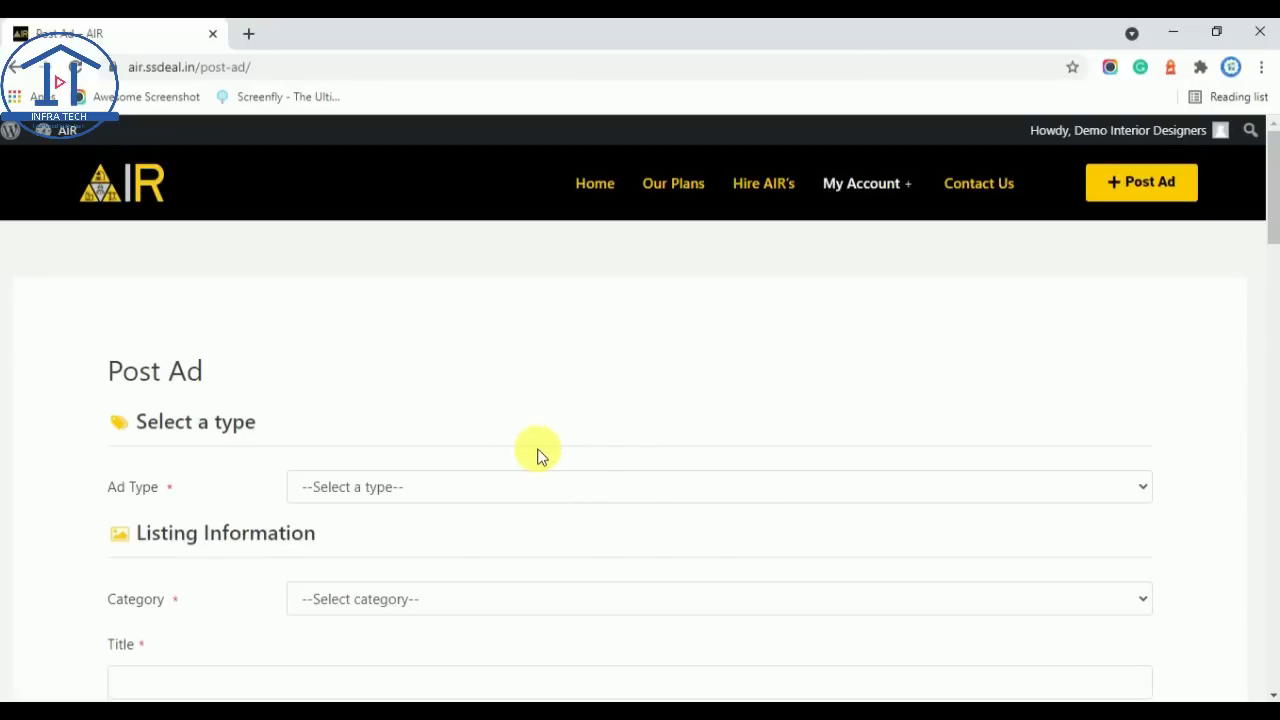
click(537, 482)
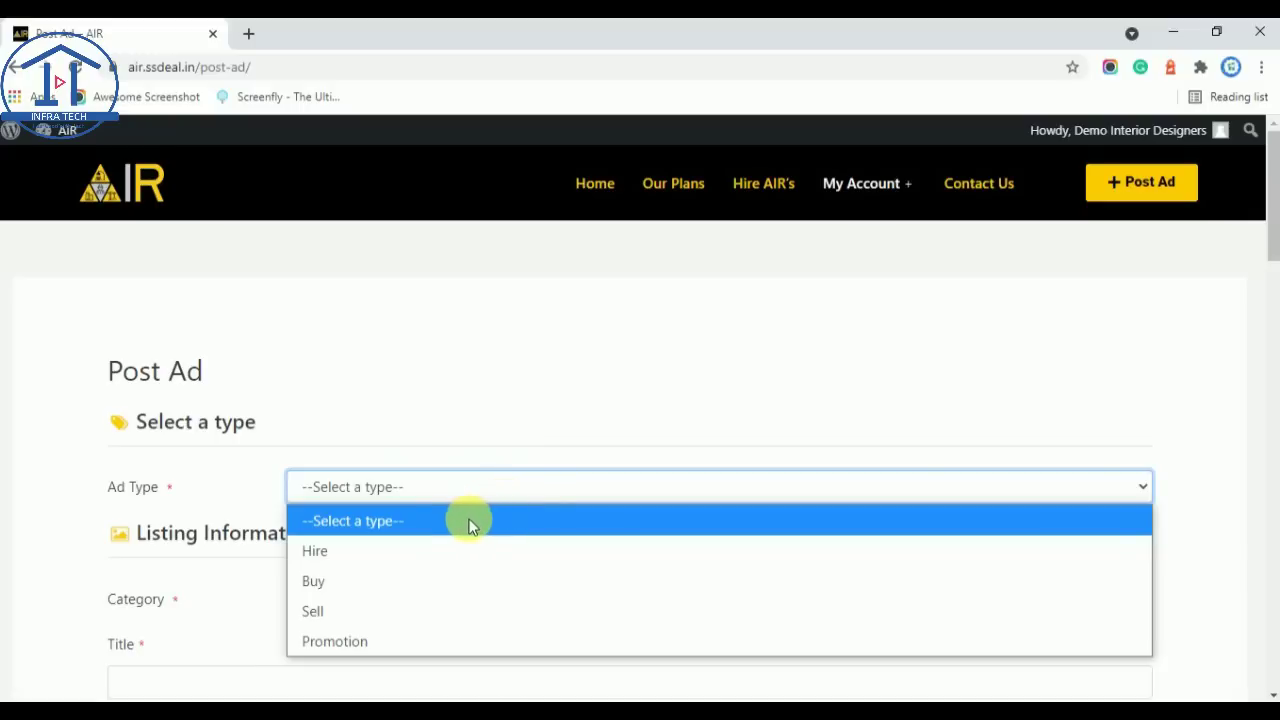
click(404, 609)
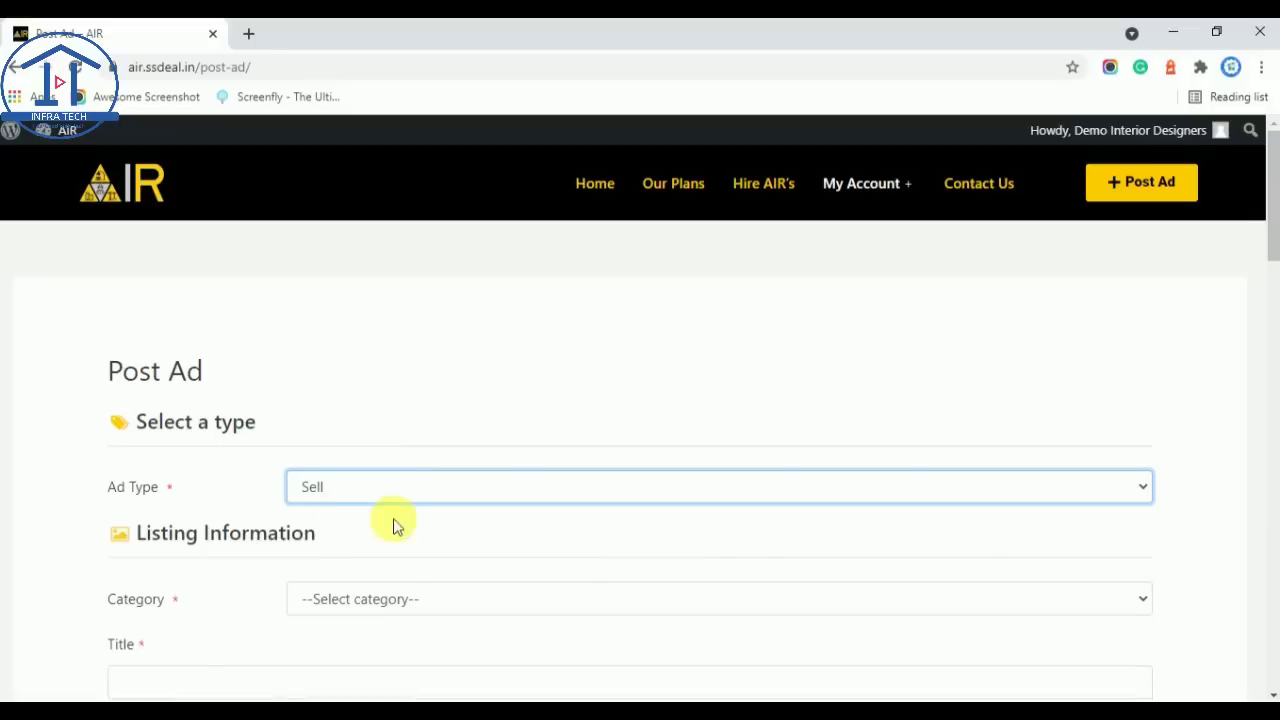
scroll(393, 428, down, 2)
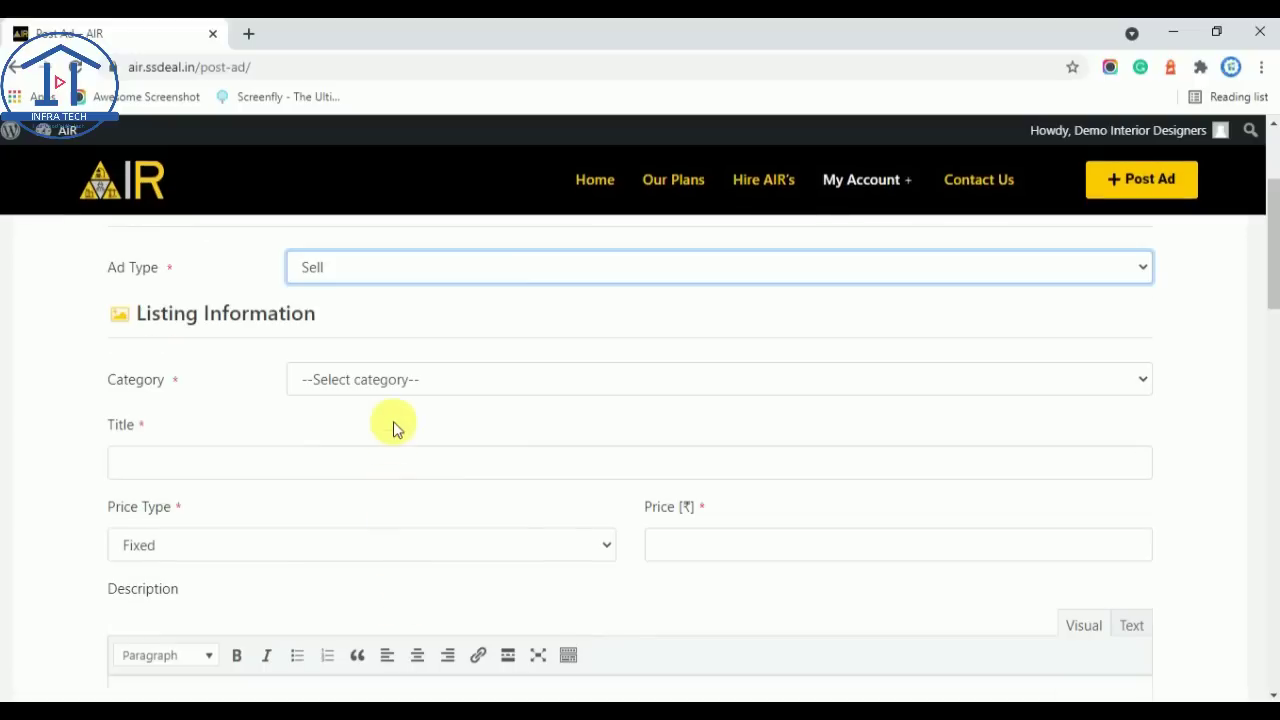
click(405, 394)
click(397, 437)
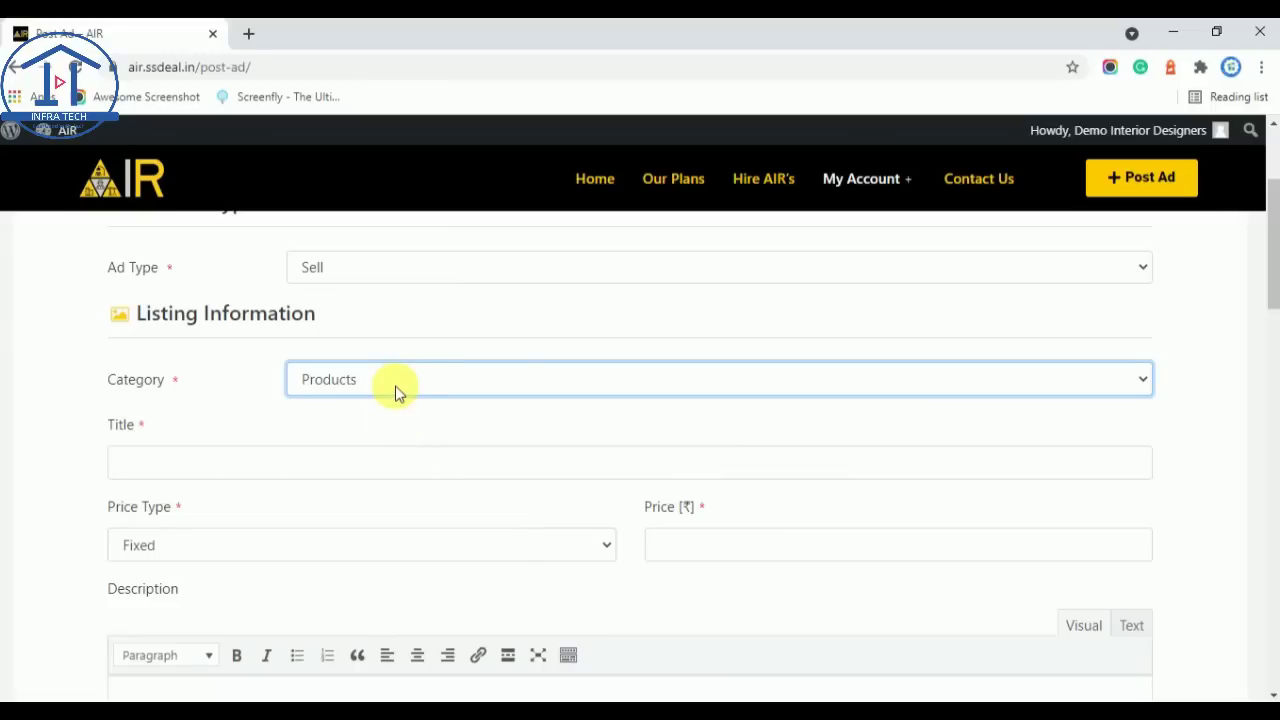
Step: Enter the listing title "Beautiful Wooden Chair"
click(374, 478)
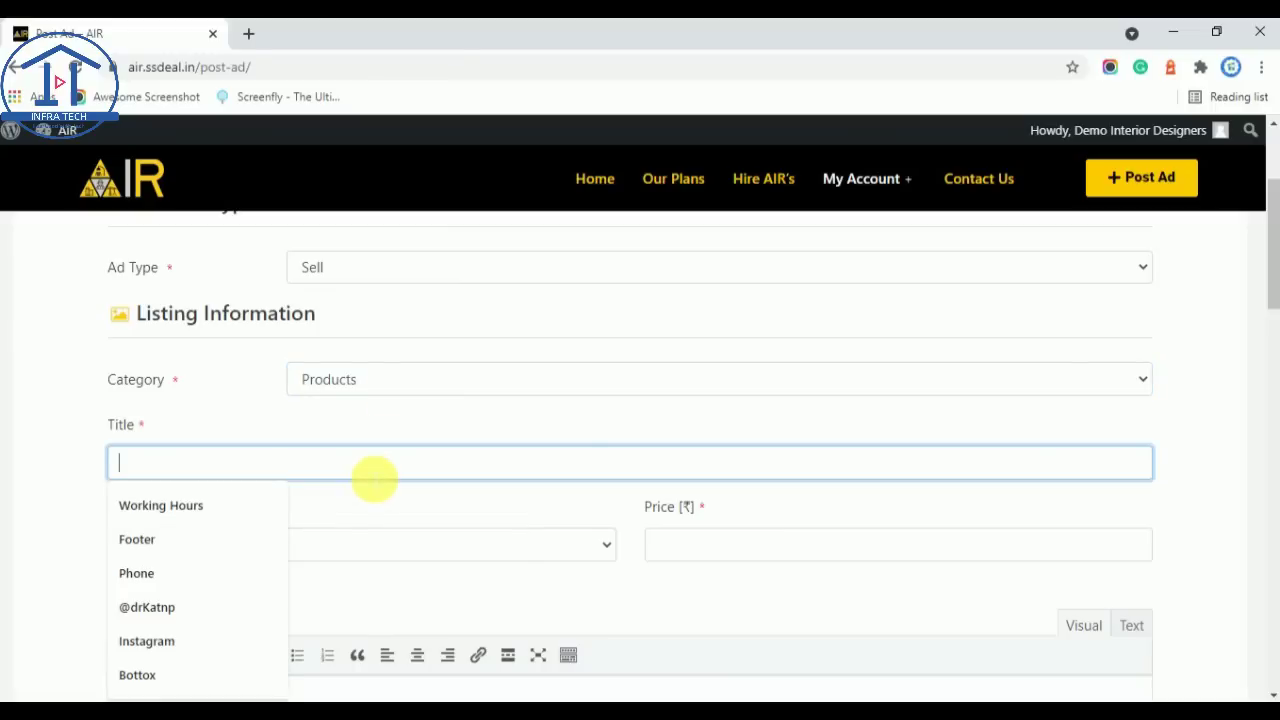
text(W)
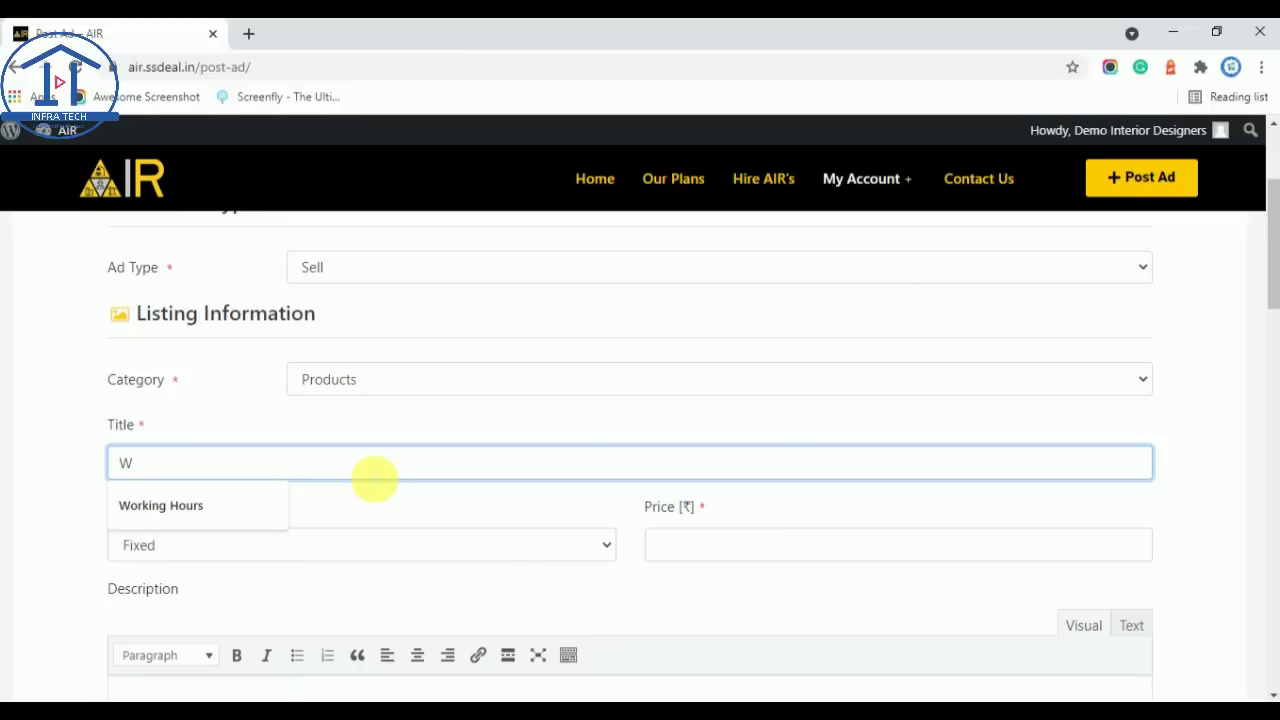
text(ooden Chair)
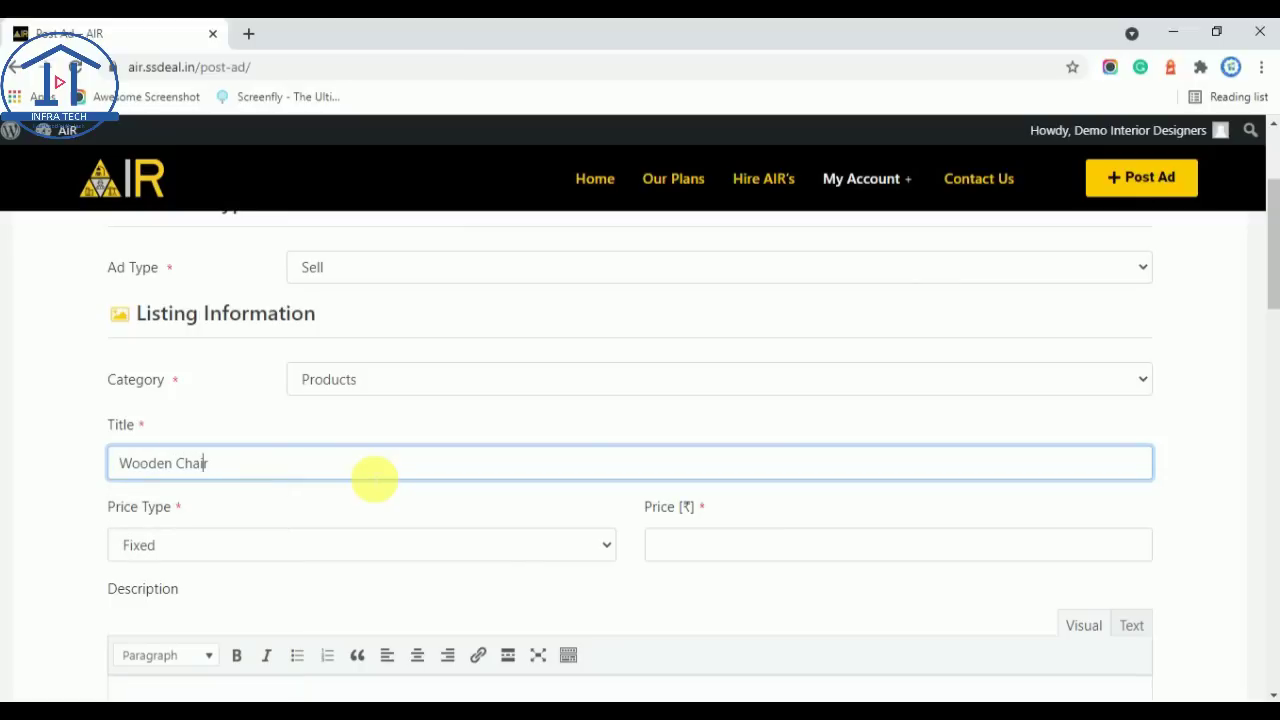
key(Home)
text(Beautifu)
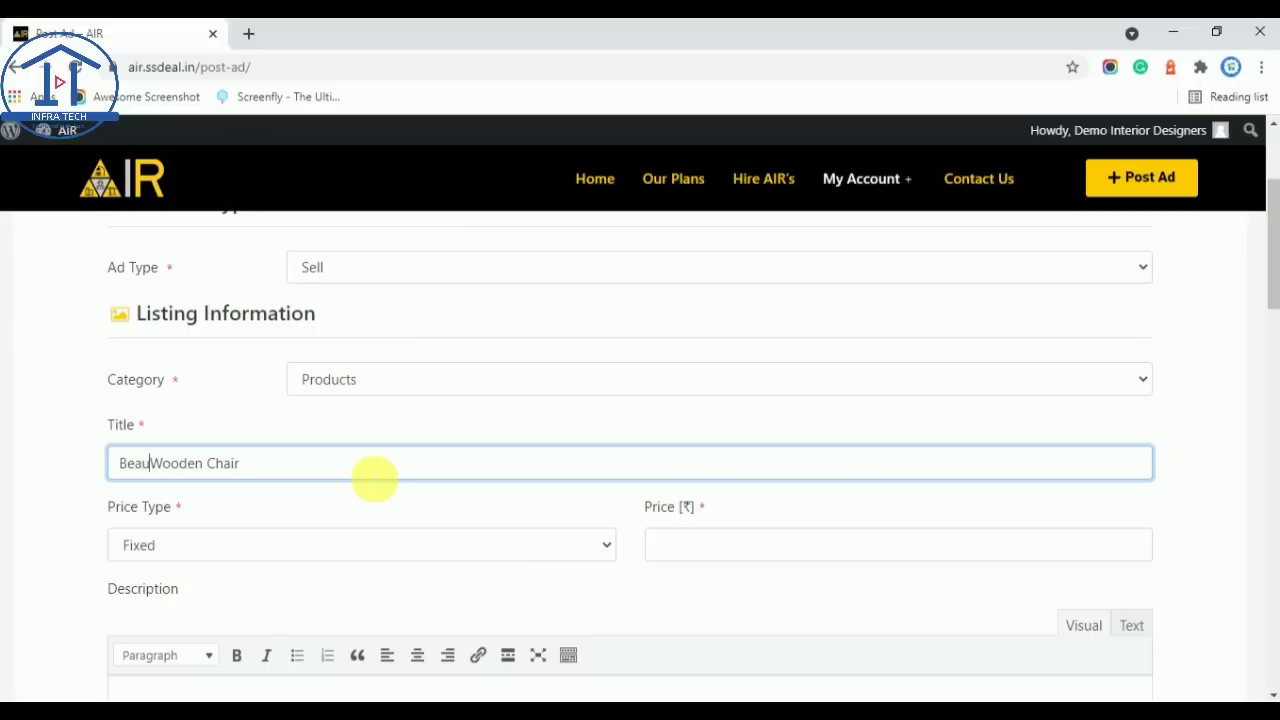
text(l)
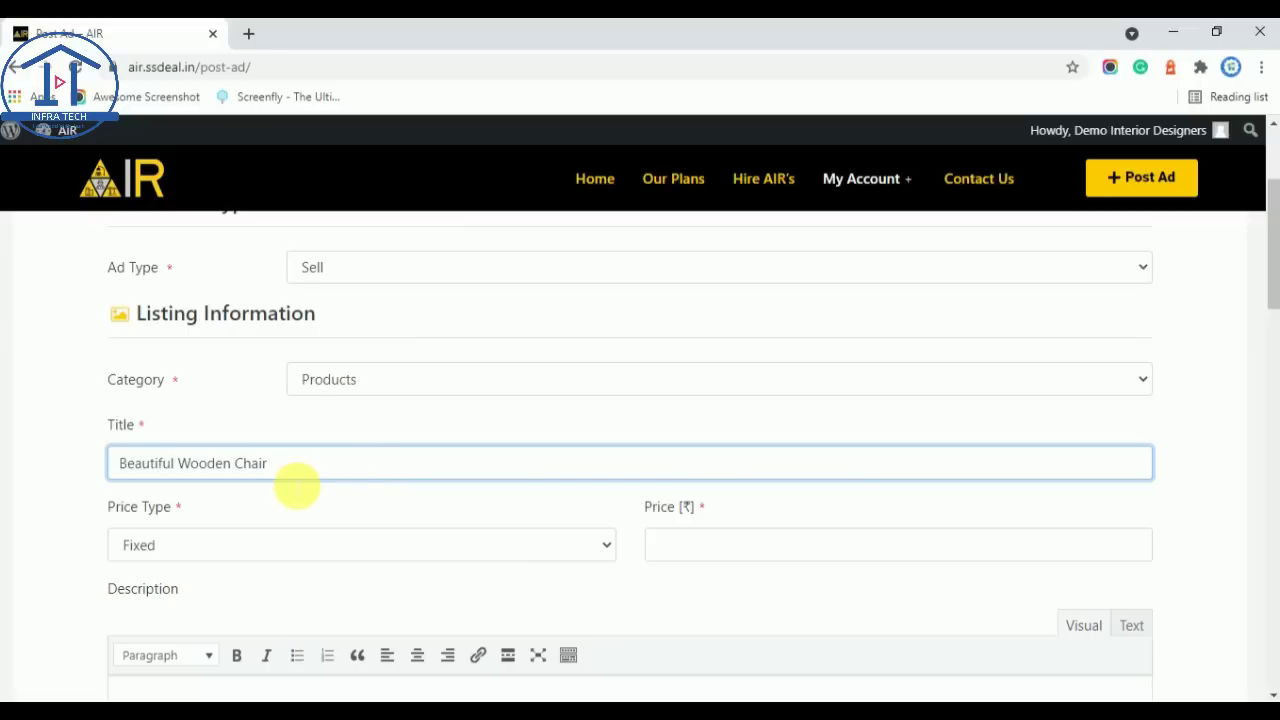
Step: Keep the price type as Fixed and set the price to ₹1499
click(295, 543)
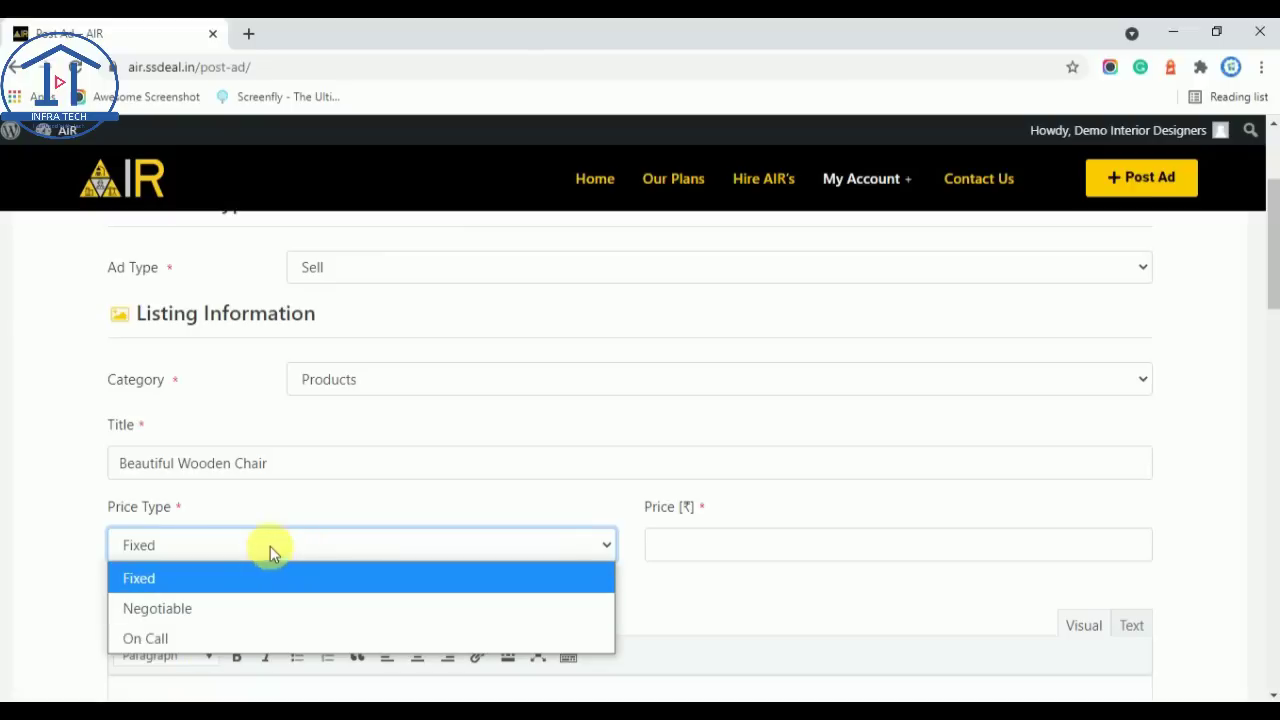
click(429, 540)
click(738, 548)
text(199)
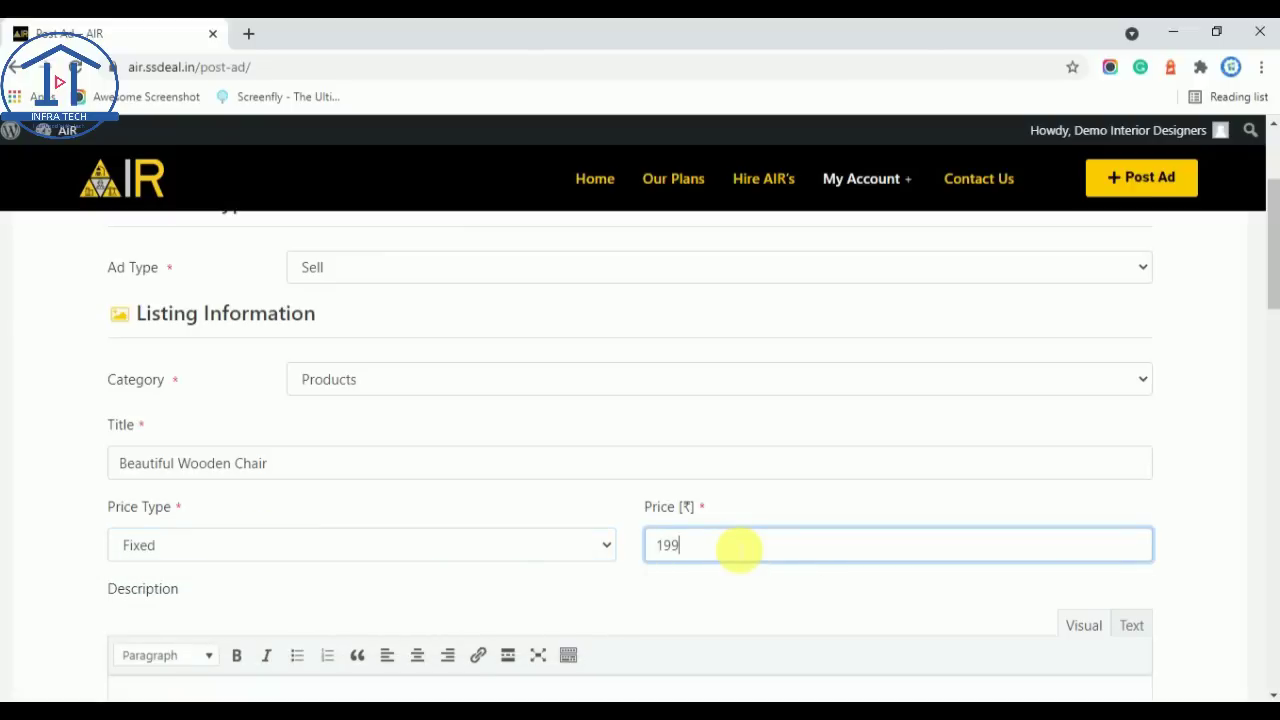
key(BackSpace)
key(BackSpace)
text(499)
click(736, 606)
Step: Write the description on three lines: "Material - Wood", "Warranty - 1 Year" and "Delivery Charge - Rs 200 Extra"
scroll(720, 560, down, 2)
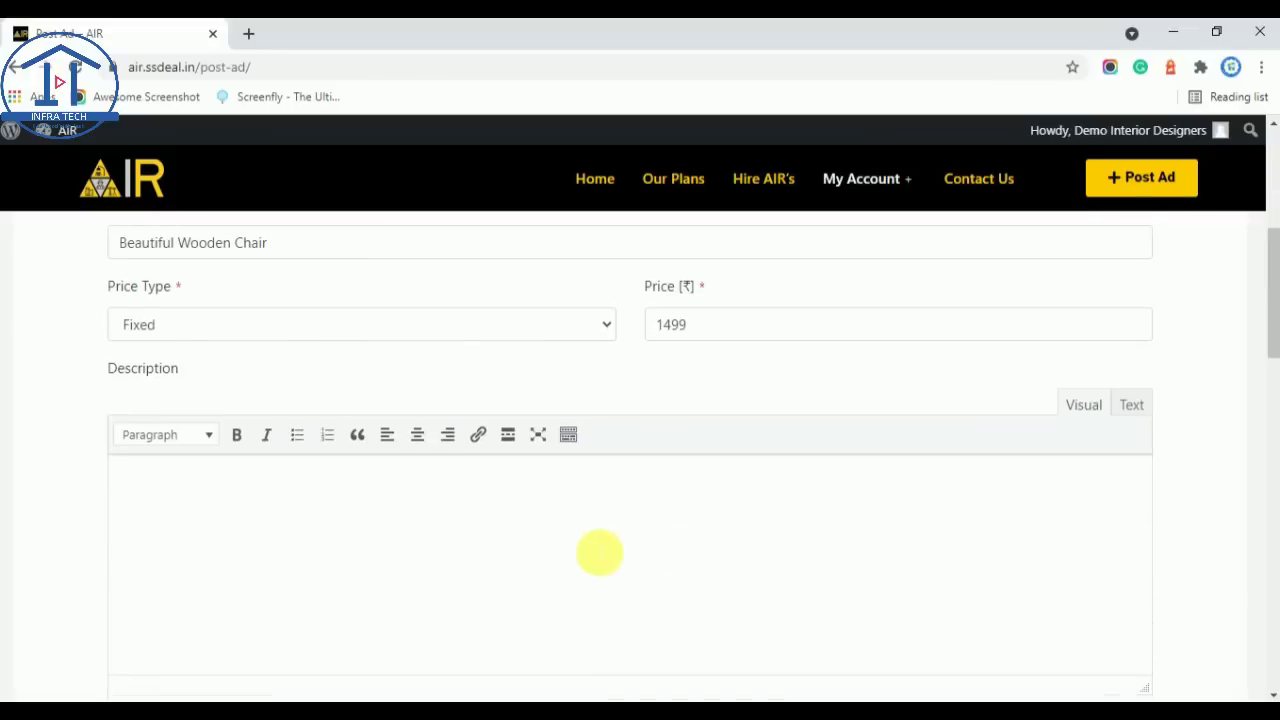
click(427, 507)
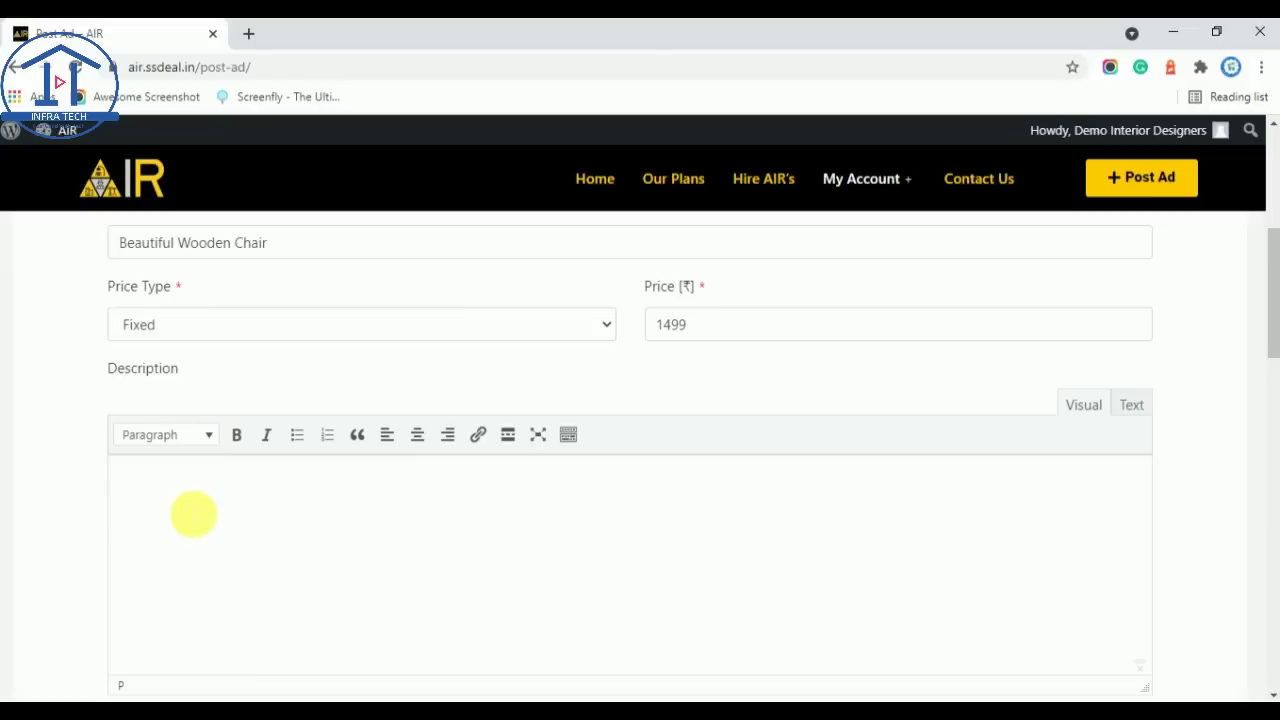
text(W)
key(BackSpace)
text(Material - Wood)
text(War)
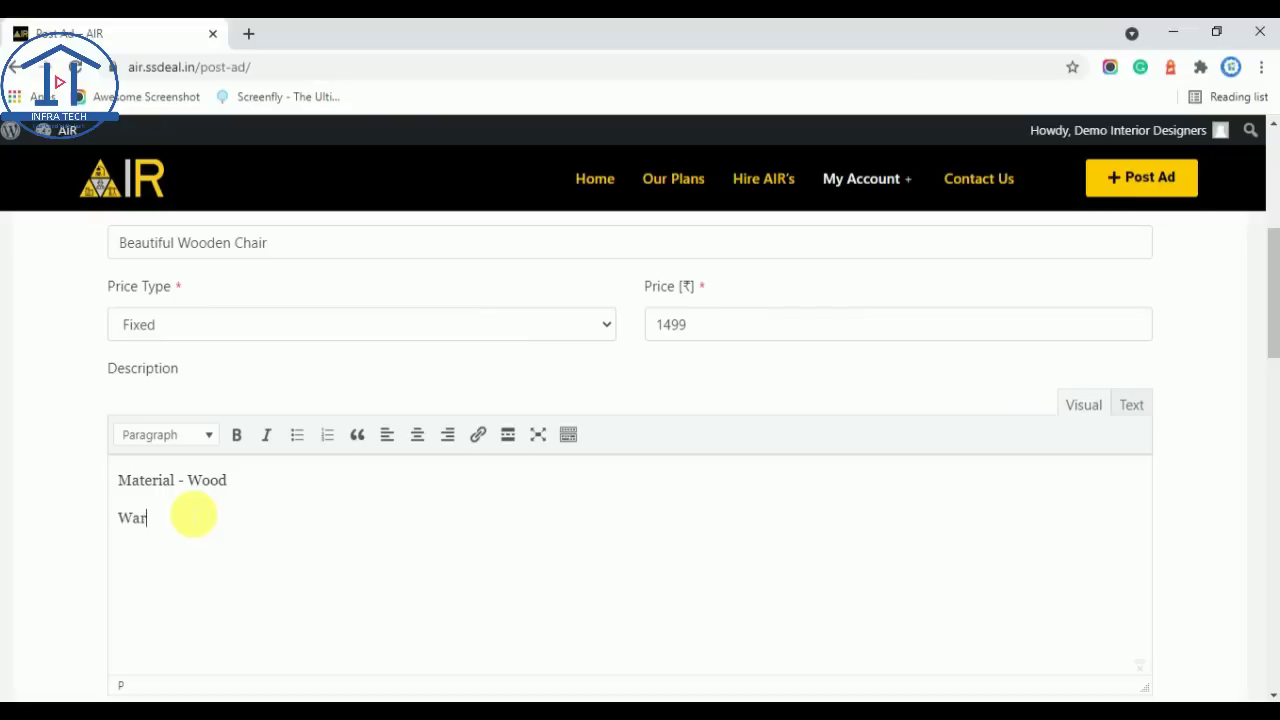
text(ranty - 1 Year)
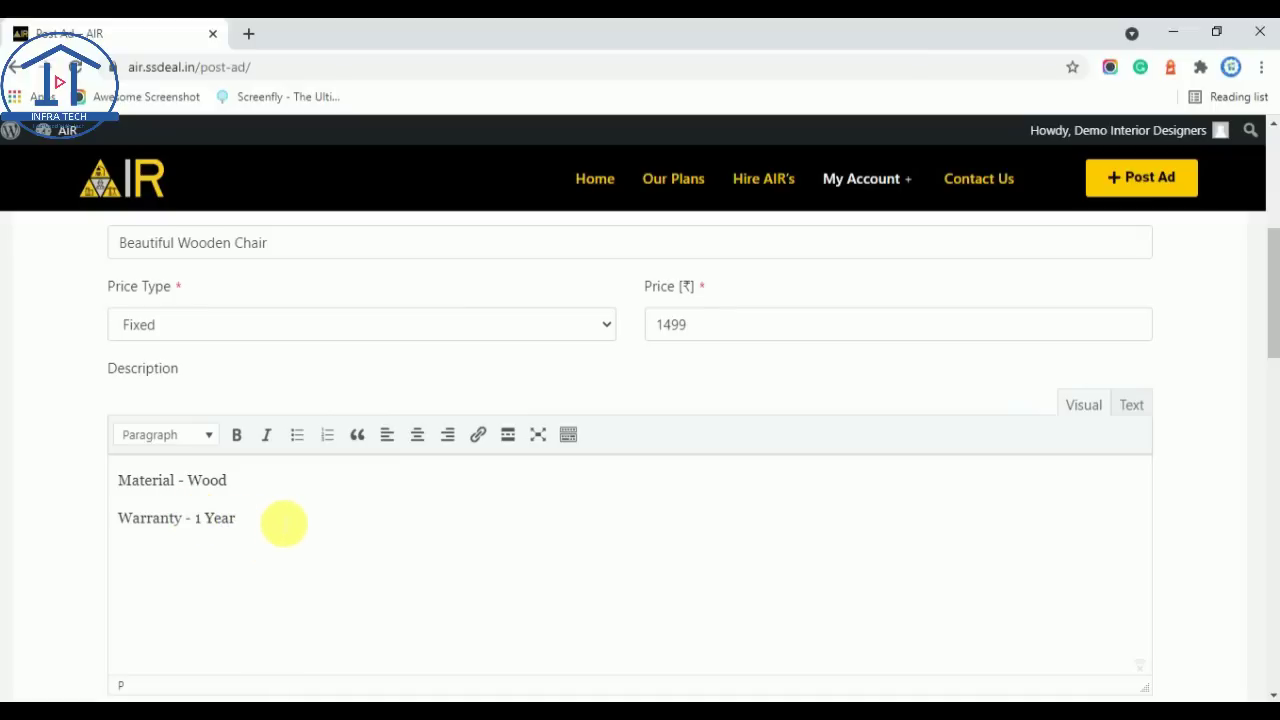
text(Deliver)
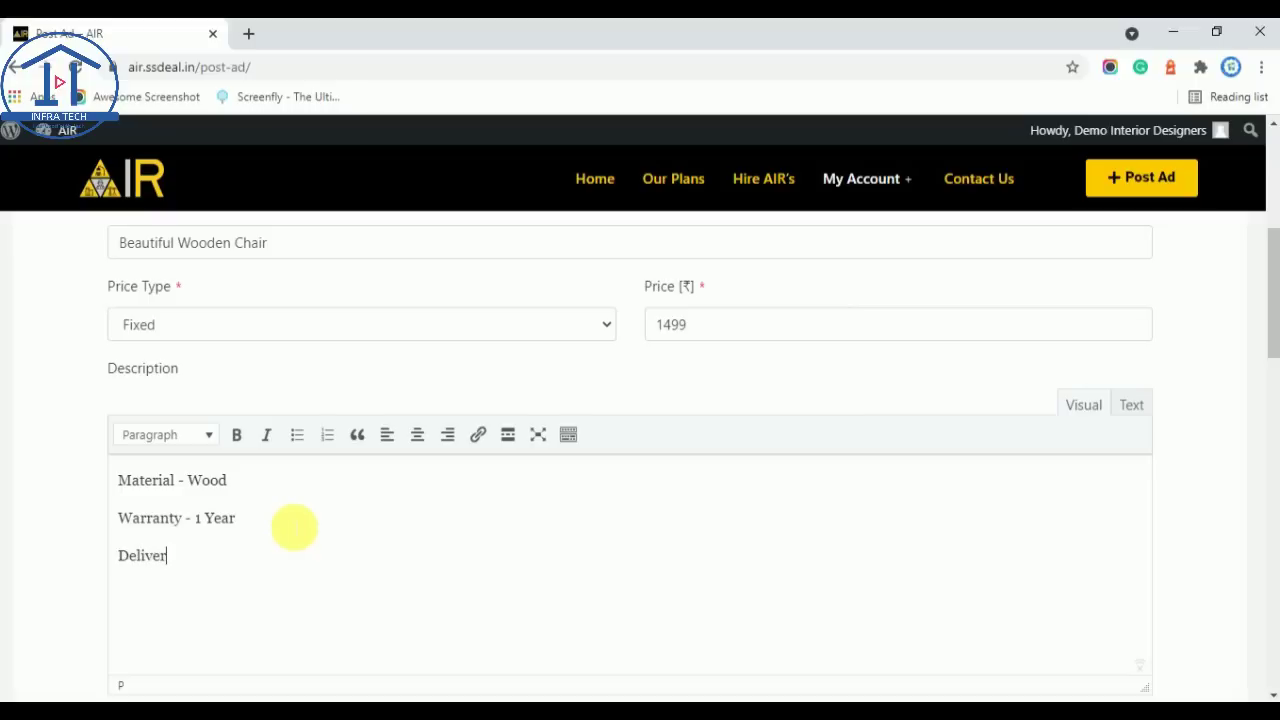
text(y Charge - Rs 200 Extra)
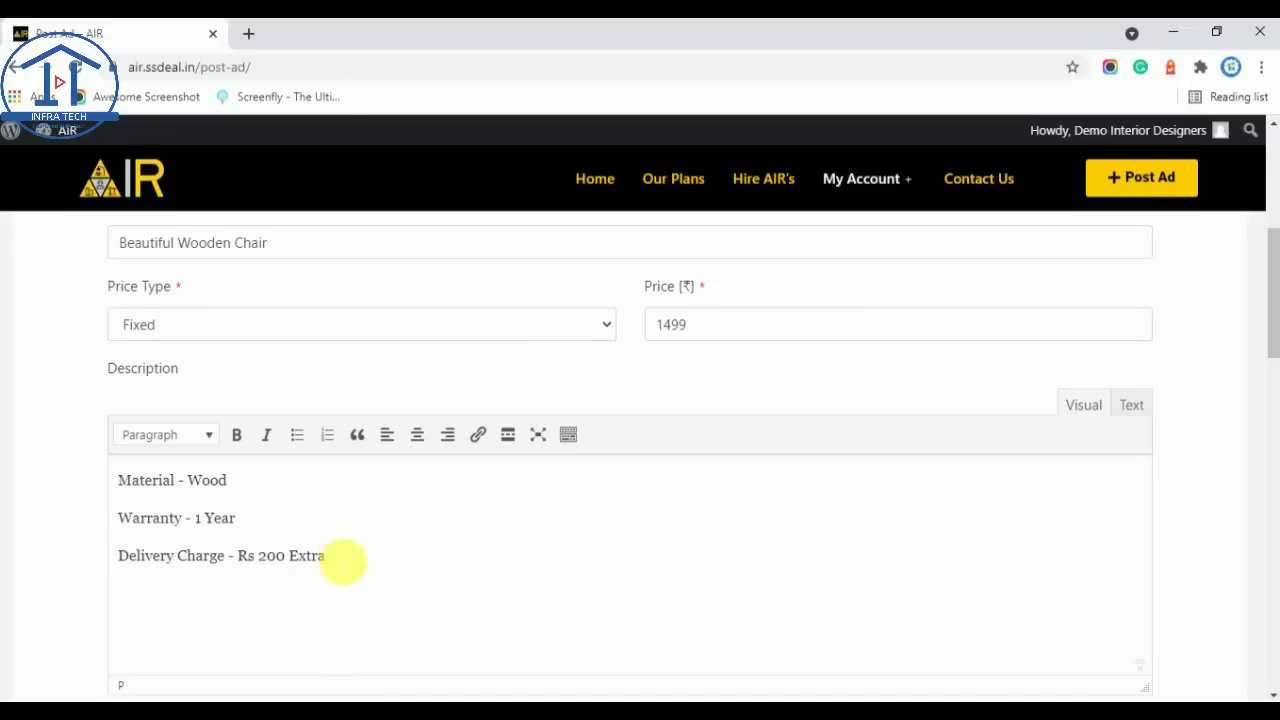
Step: Upload the downloaded wooden chair picture to the listing's images
scroll(343, 562, down, 2)
scroll(451, 578, down, 2)
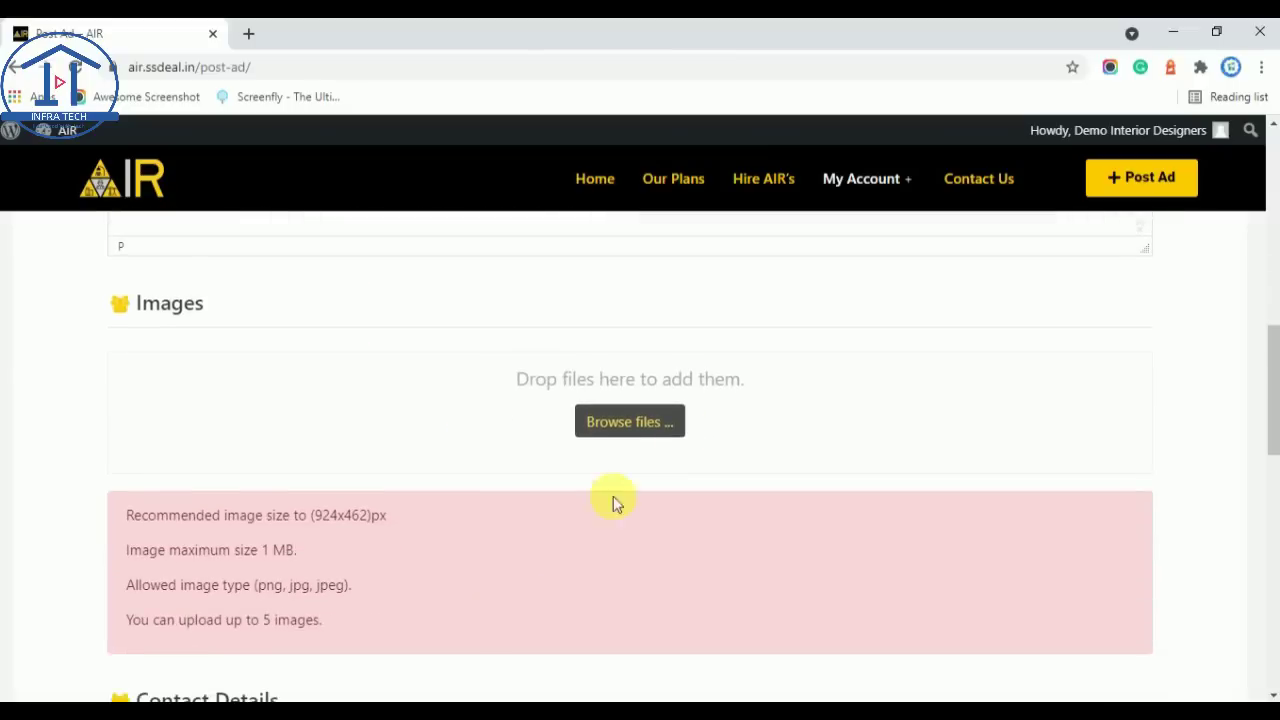
click(597, 424)
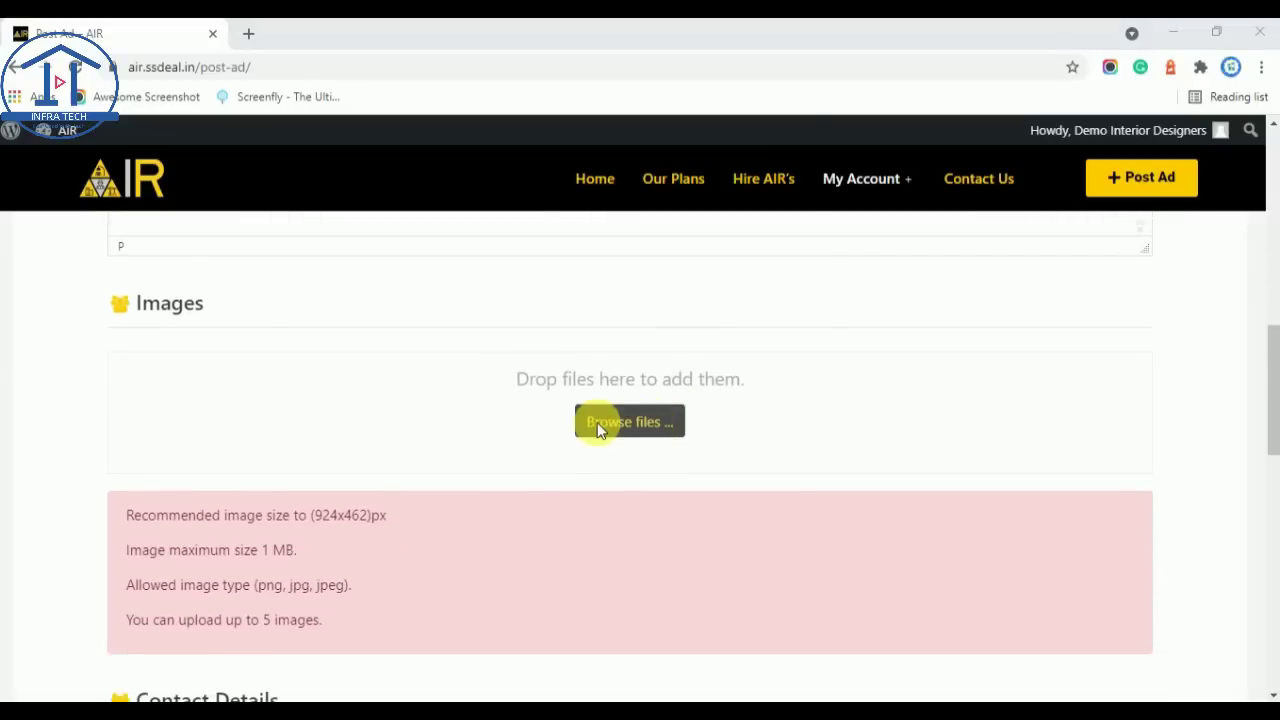
double_click(228, 203)
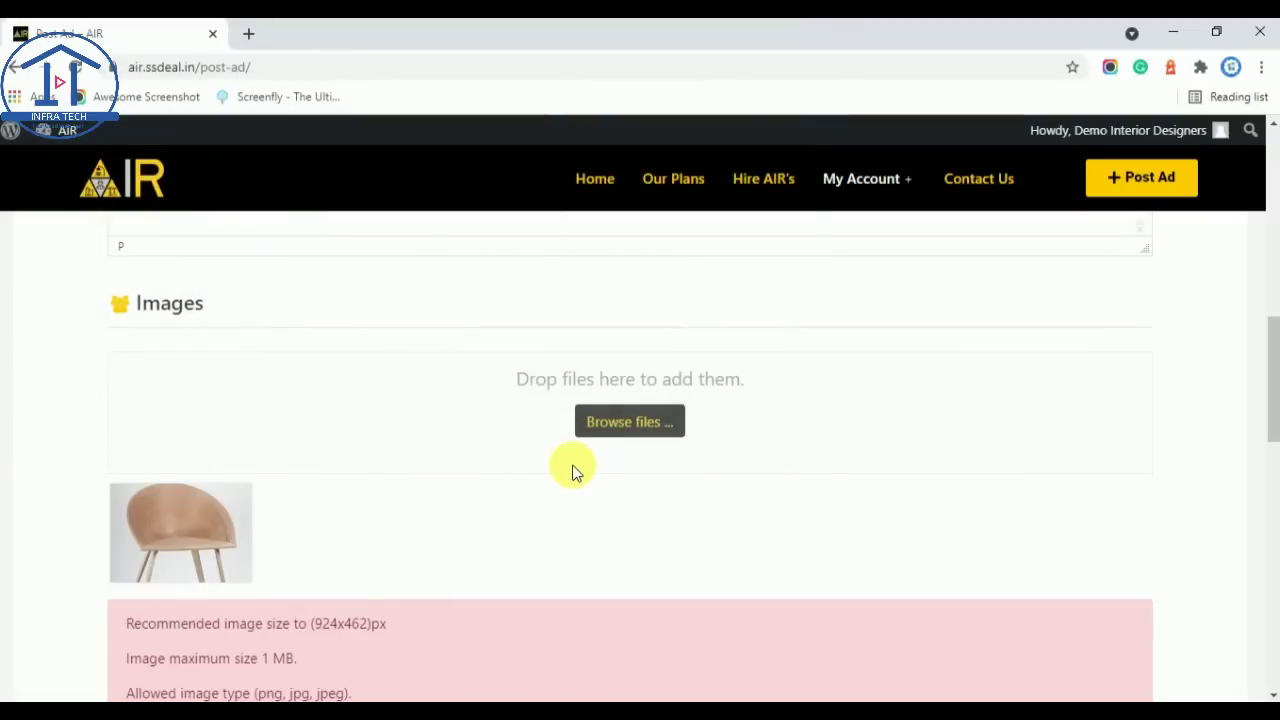
Step: Review the listing information, image and prefilled contact details, and submit the ad
scroll(370, 463, down, 7)
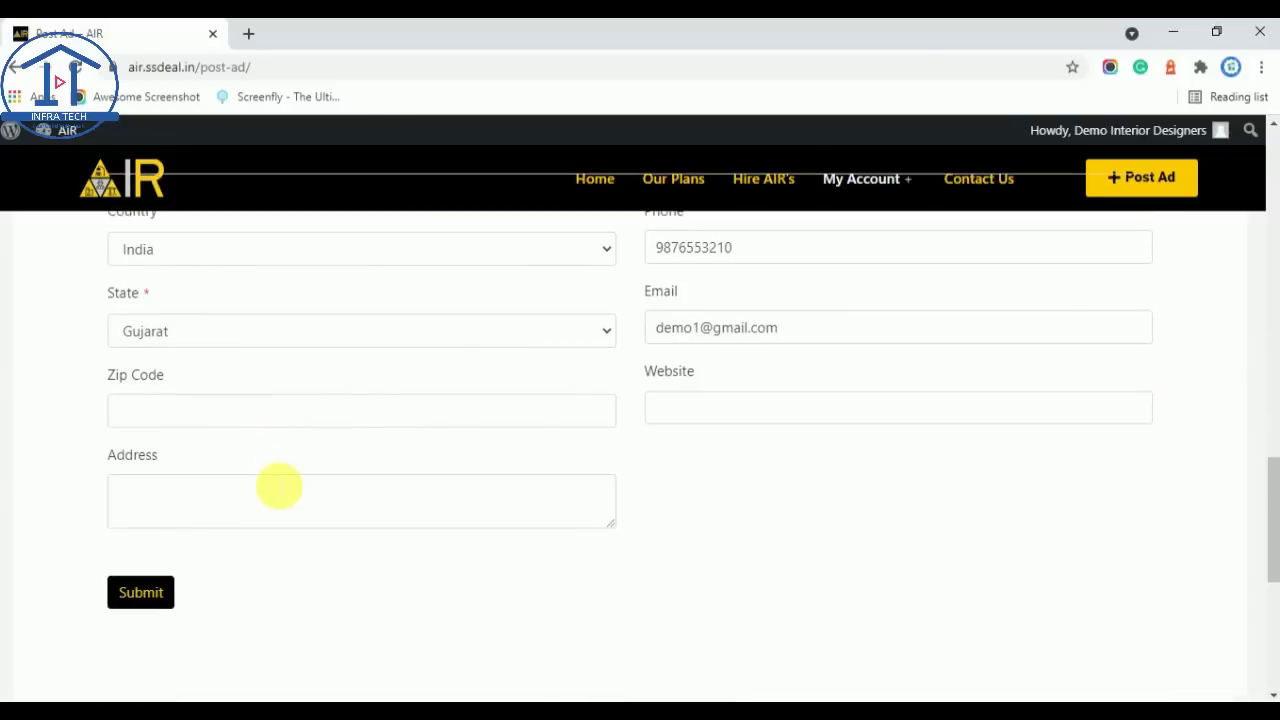
scroll(674, 509, up, 2)
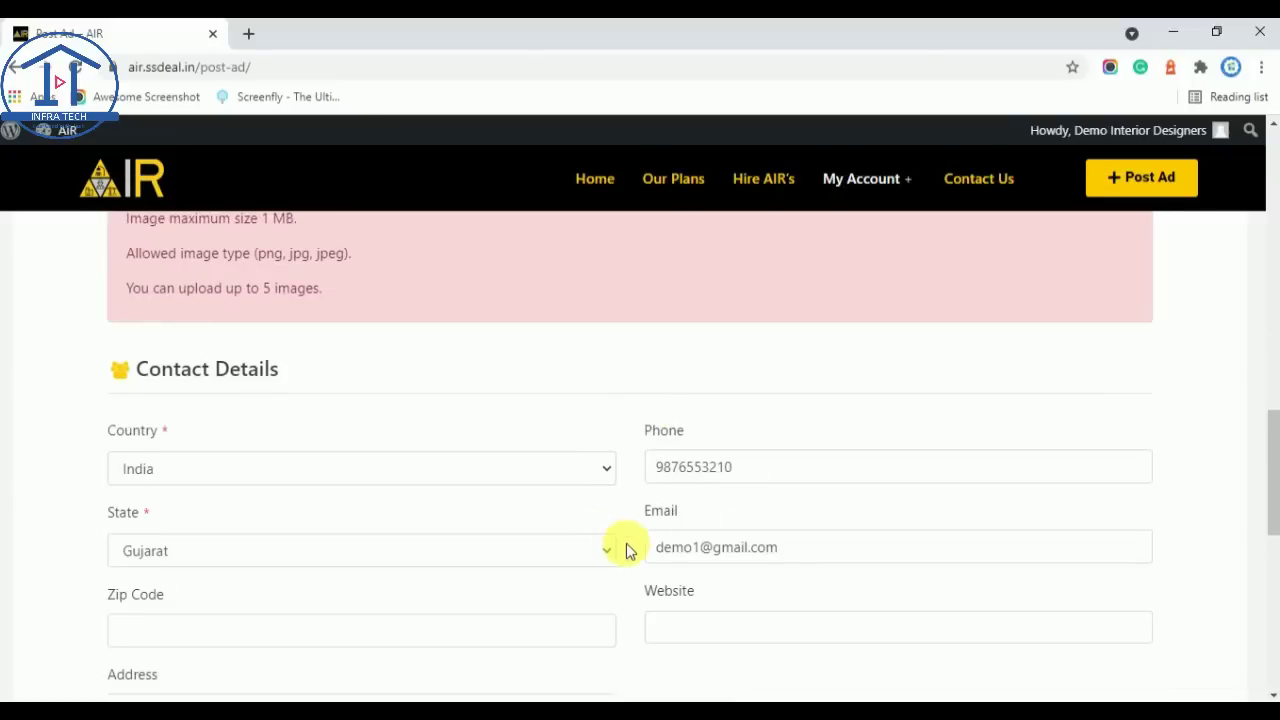
scroll(614, 543, down, 2)
click(141, 592)
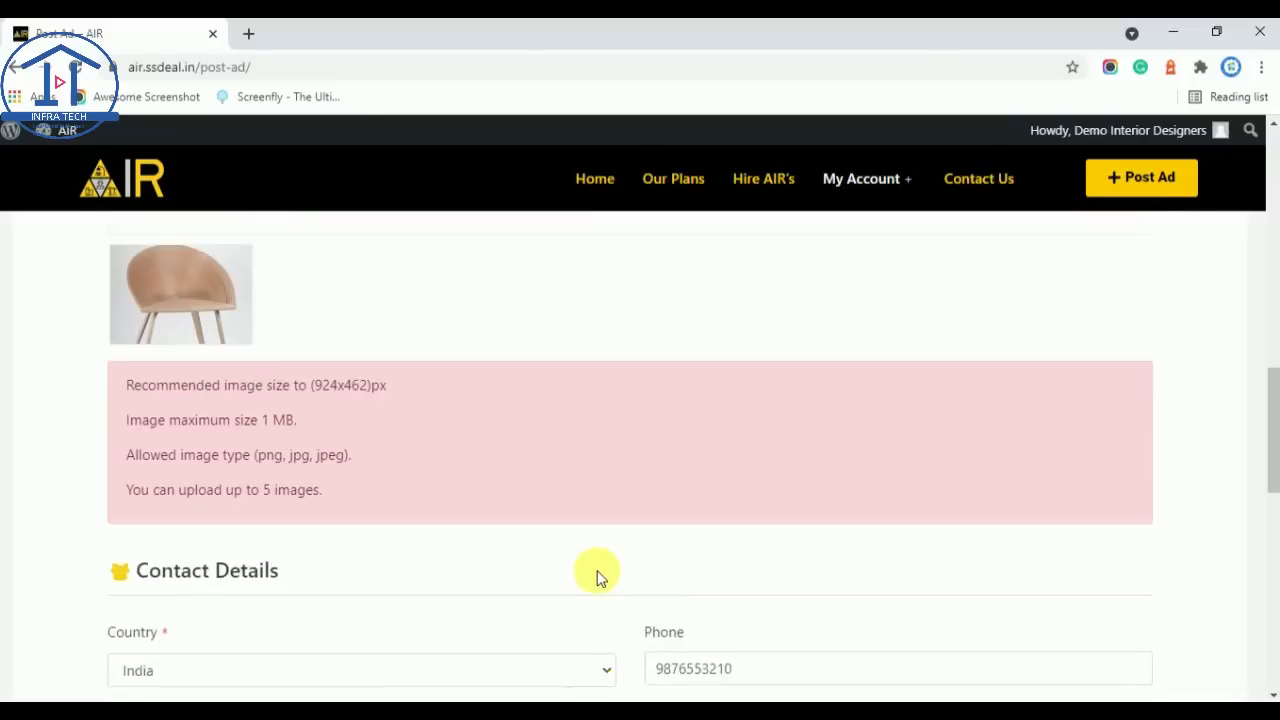
scroll(597, 577, up, 8)
scroll(603, 585, down, 2)
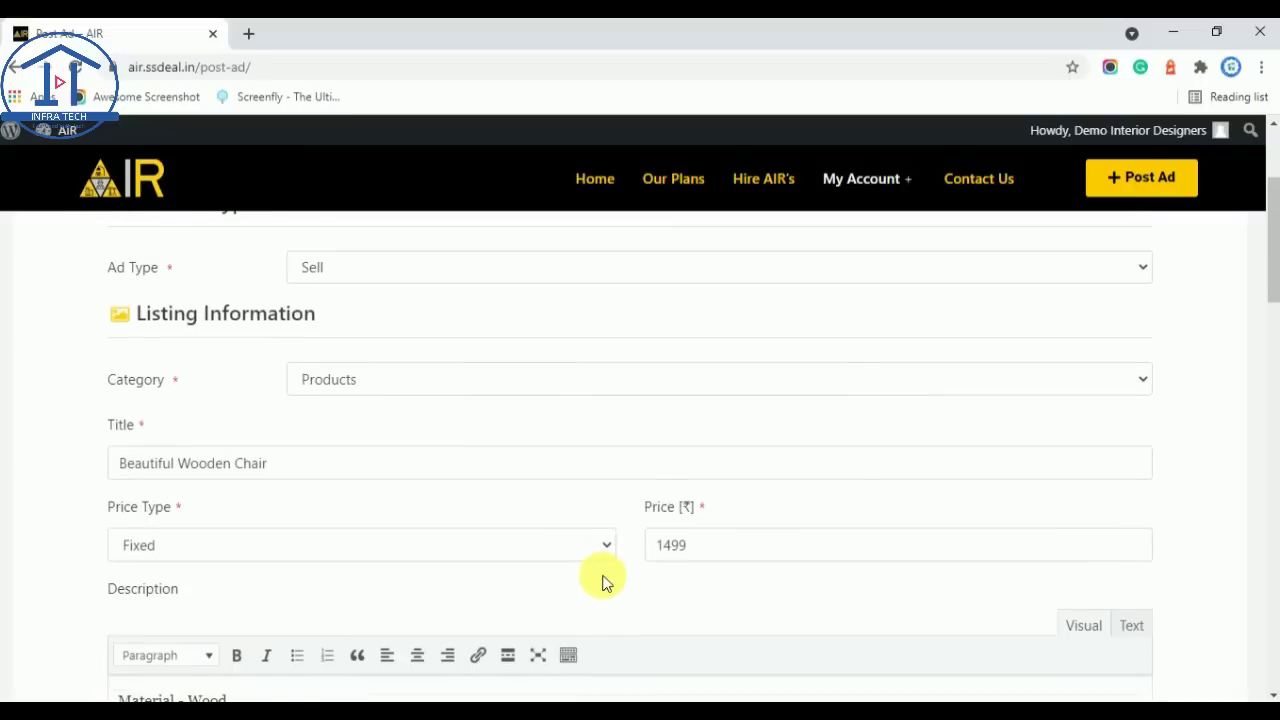
scroll(604, 588, down, 10)
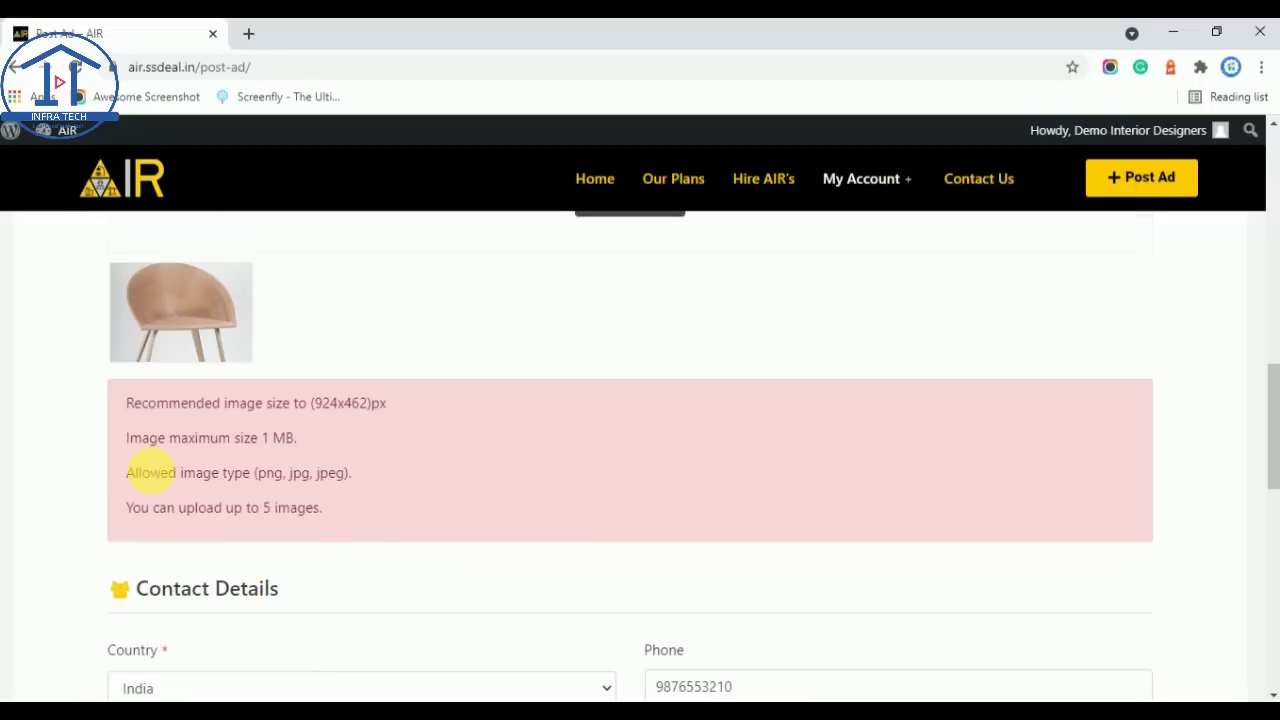
scroll(155, 560, down, 2)
click(141, 600)
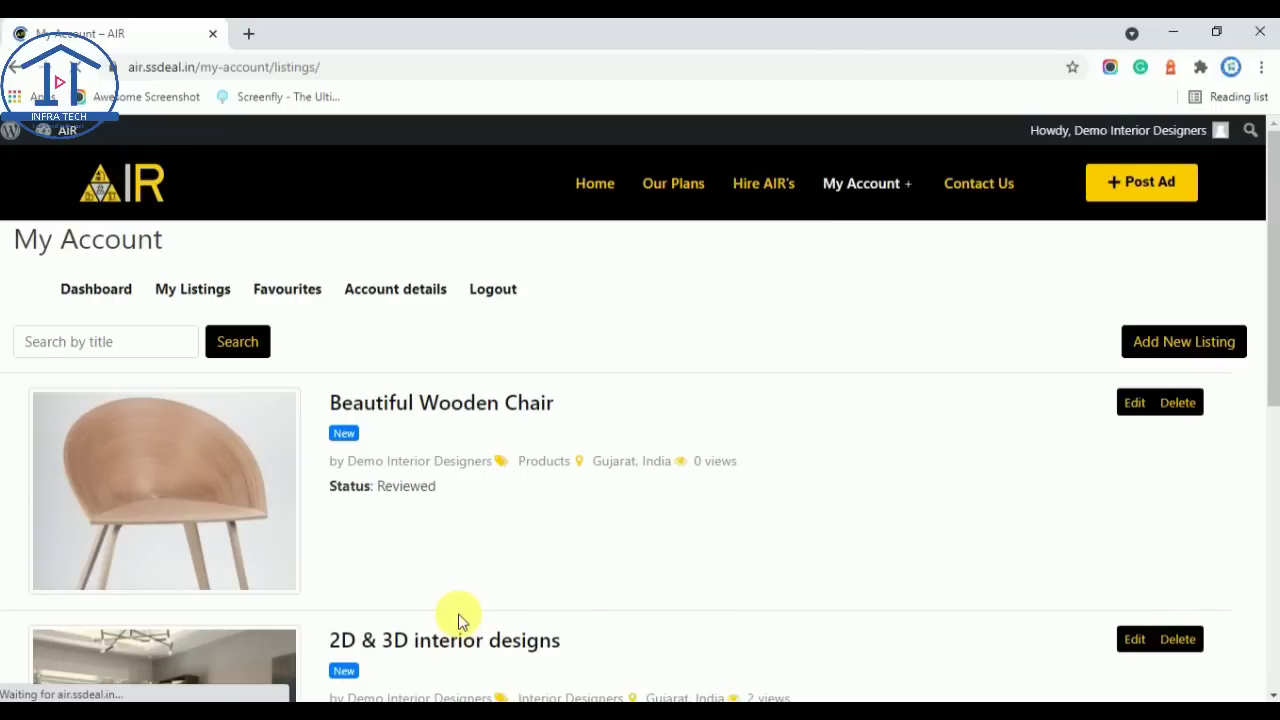
Step: Reload the account's listings and compare the status of the Beautiful Wooden Chair and 2D & 3D interior designs ads
click(206, 290)
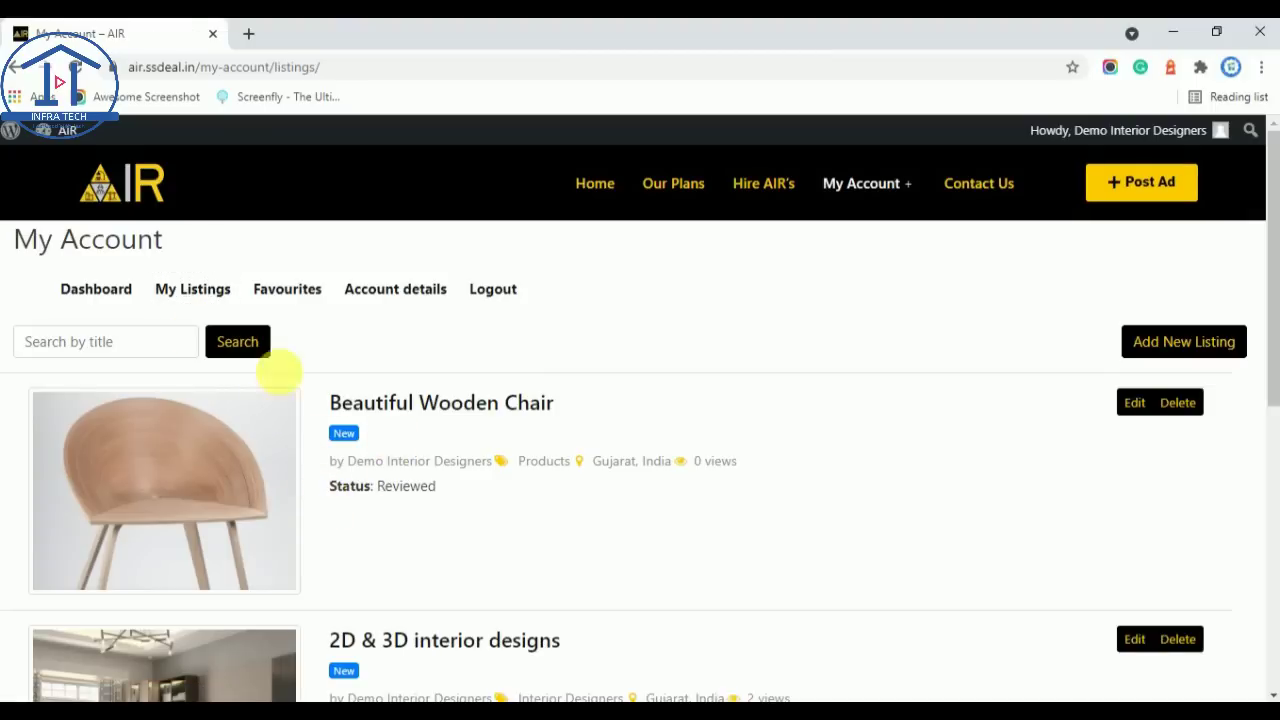
scroll(366, 440, down, 2)
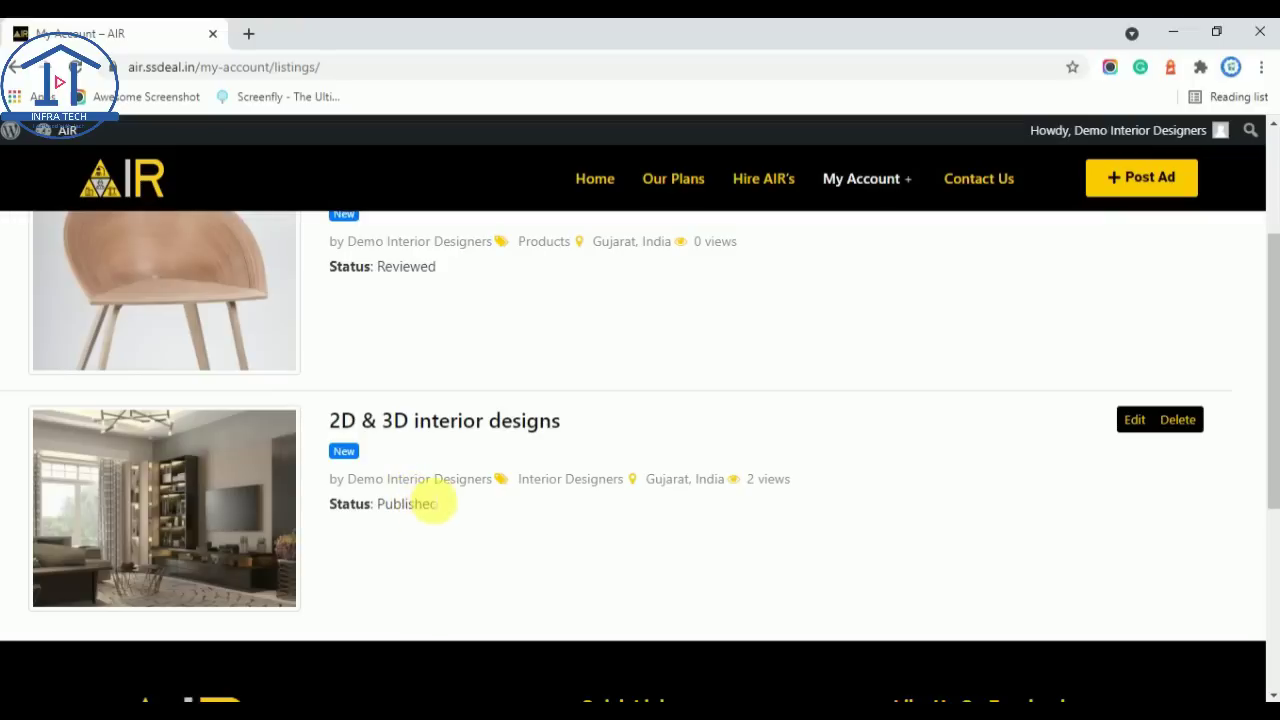
drag(585, 425, 329, 417)
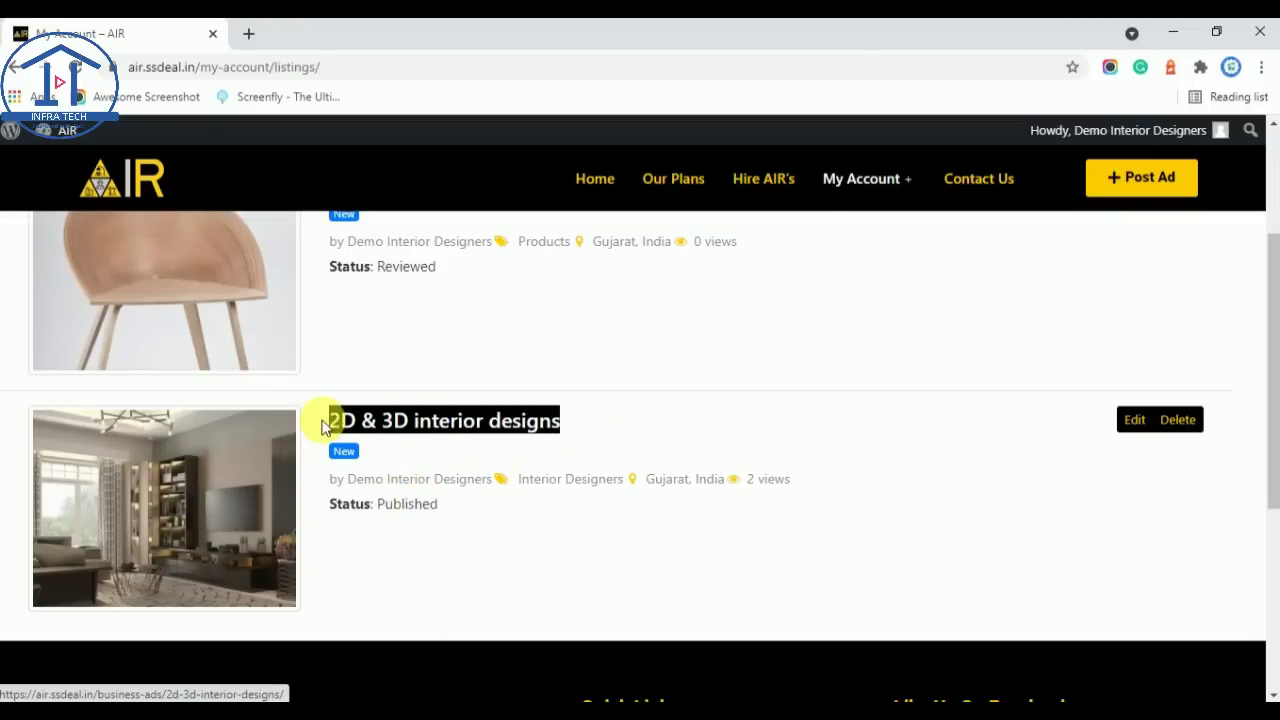
click(445, 511)
drag(445, 511, 423, 537)
scroll(769, 640, up, 2)
scroll(480, 500, down, 2)
scroll(434, 440, up, 2)
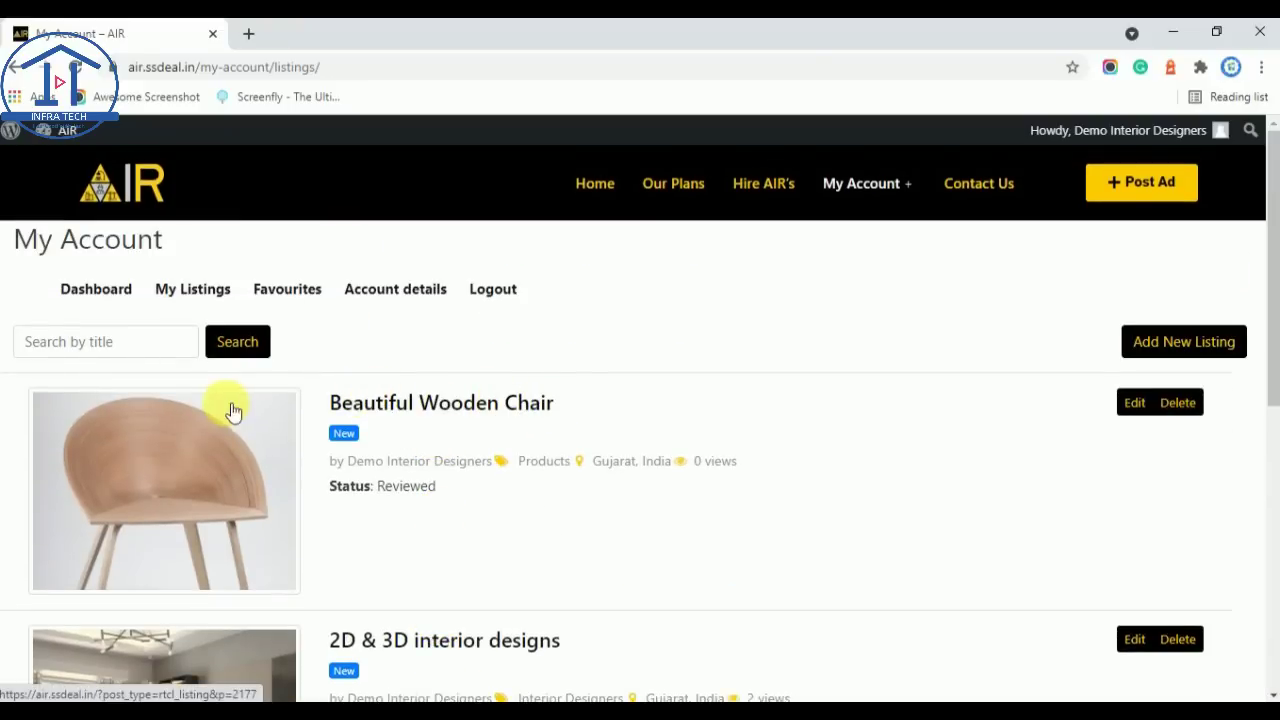
drag(443, 490, 318, 488)
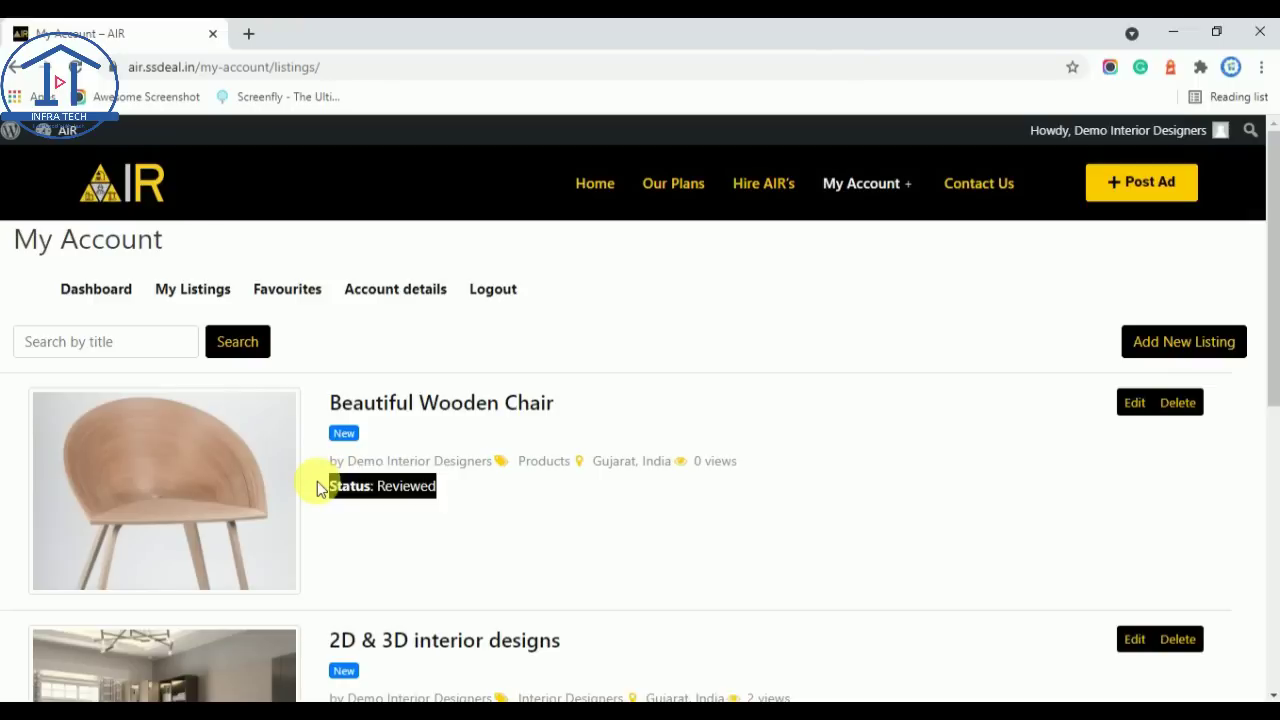
drag(318, 488, 443, 523)
click(443, 523)
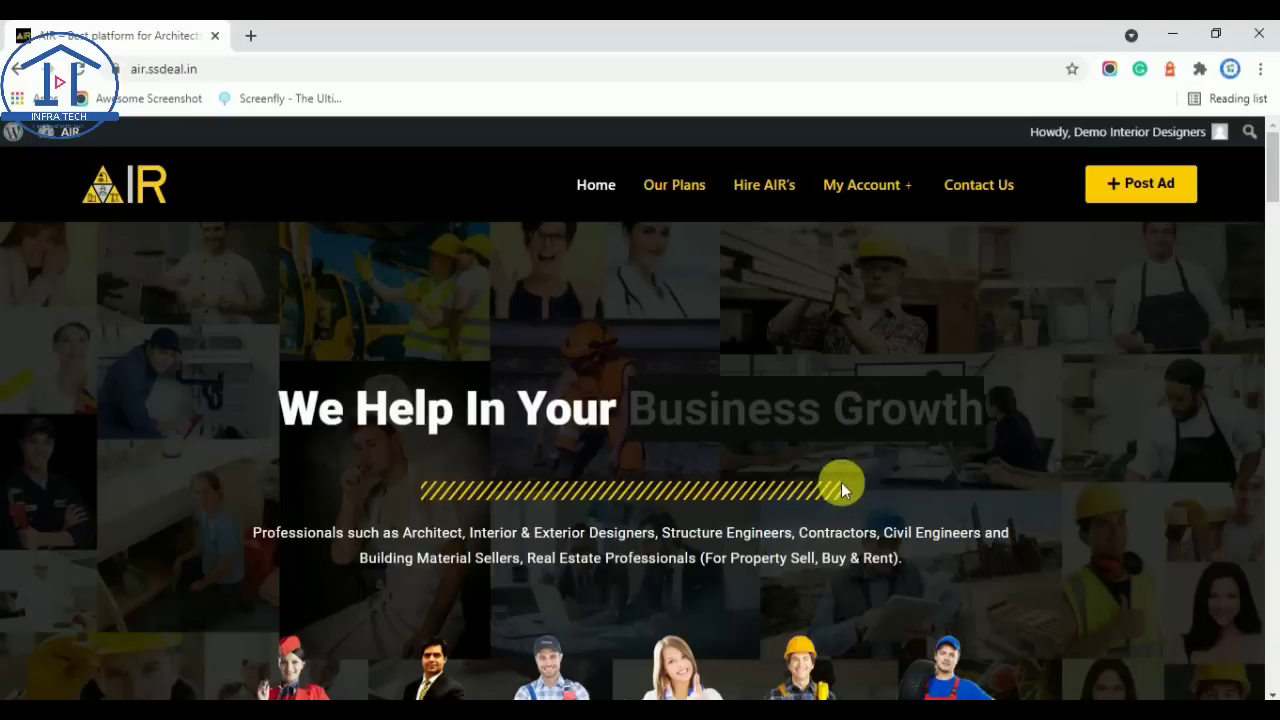
Step: Look through the AIR home page, from the introduction past the plan benefits towards the How It Work section
scroll(843, 494, down, 5)
scroll(843, 494, down, 10)
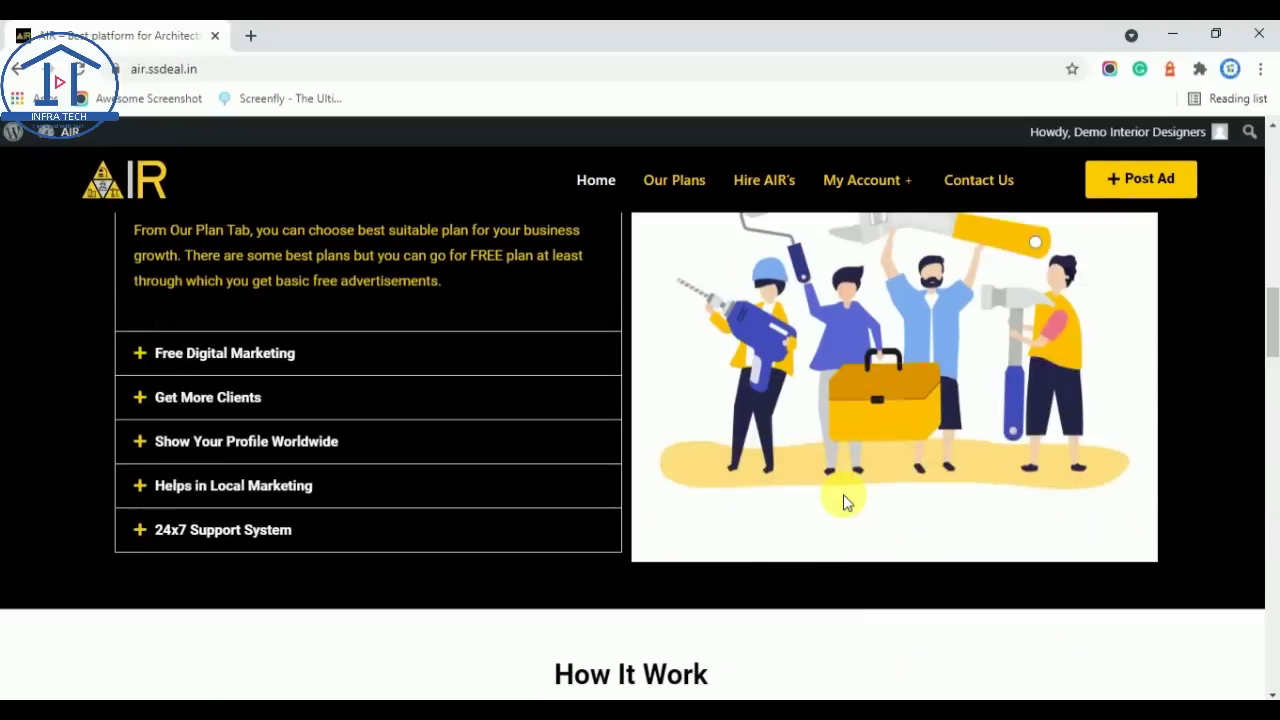